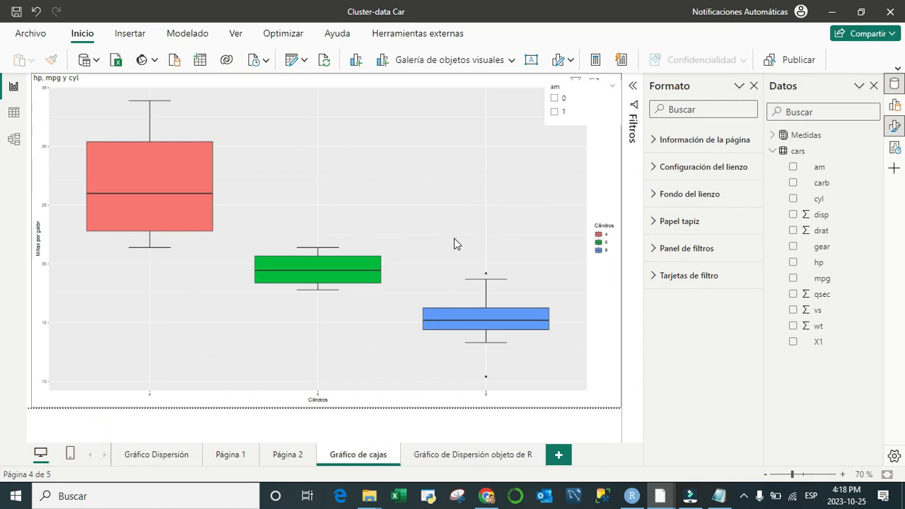
# View the "Gráfico de Dispersión objeto de R" report page, and switch to RStudio.
pyautogui.click(431, 456)
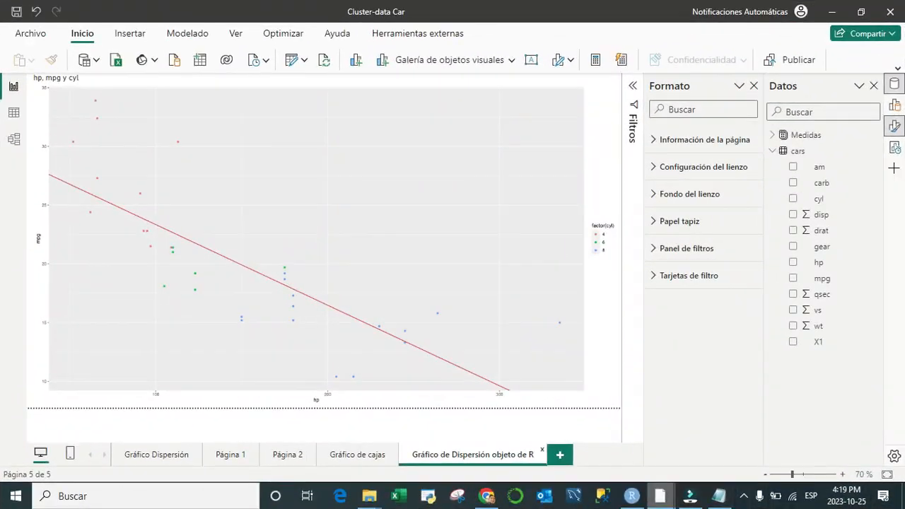
pyautogui.click(604, 489)
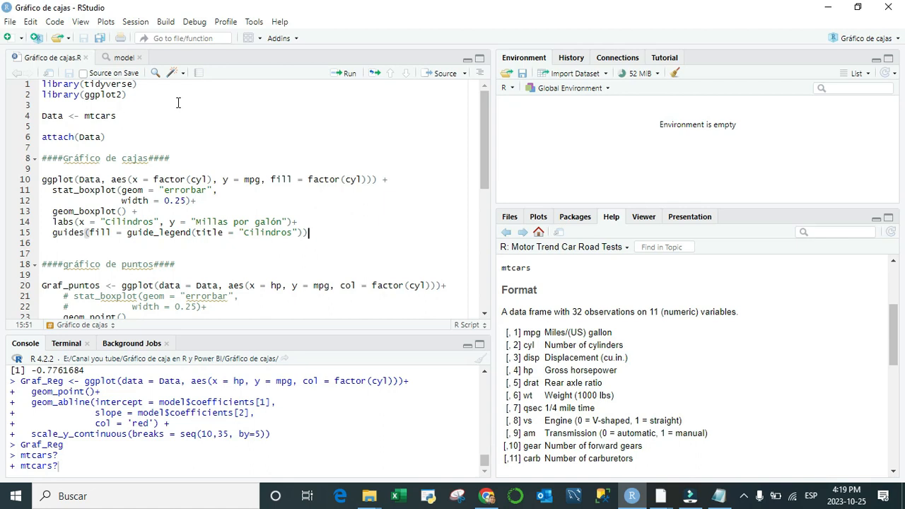
# Read the mtcars help page, examining the format section with its list of variables and their descriptions.
pyautogui.scroll(-3, 604, 318)
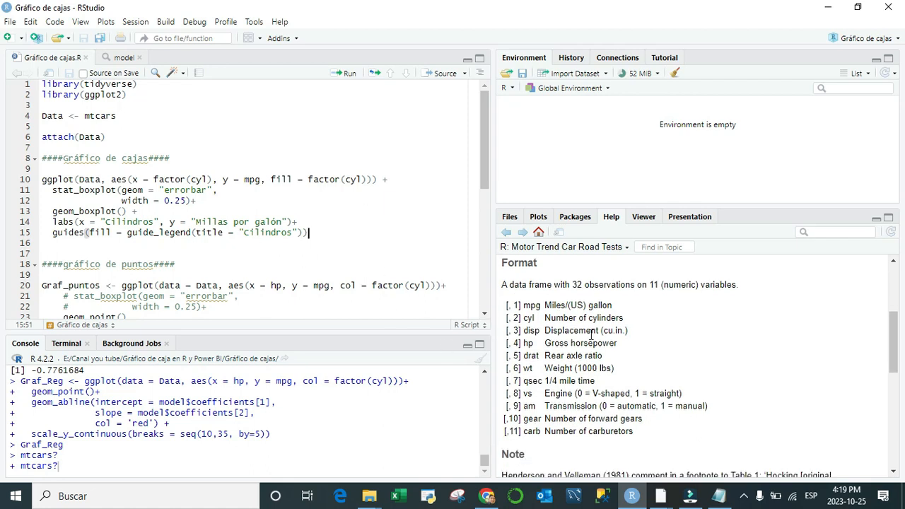
pyautogui.scroll(5, 600, 342)
pyautogui.scroll(-5, 600, 341)
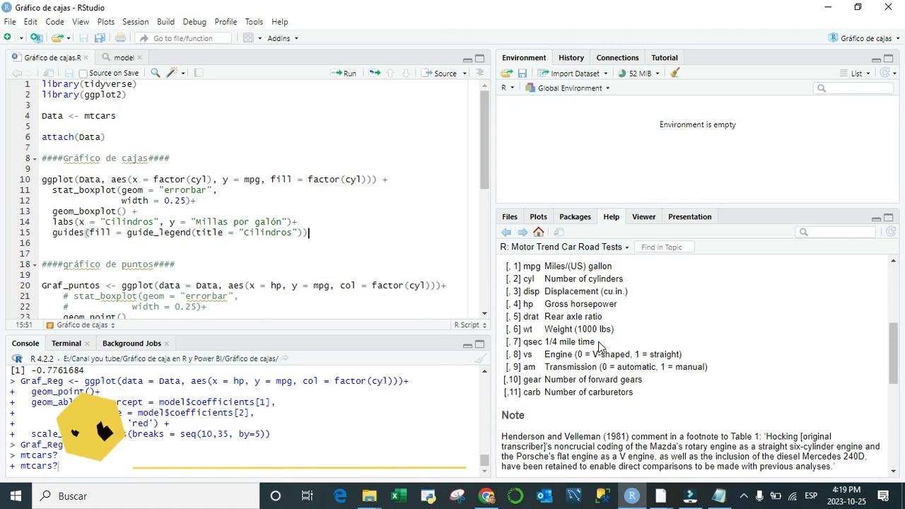
pyautogui.scroll(2, 520, 326)
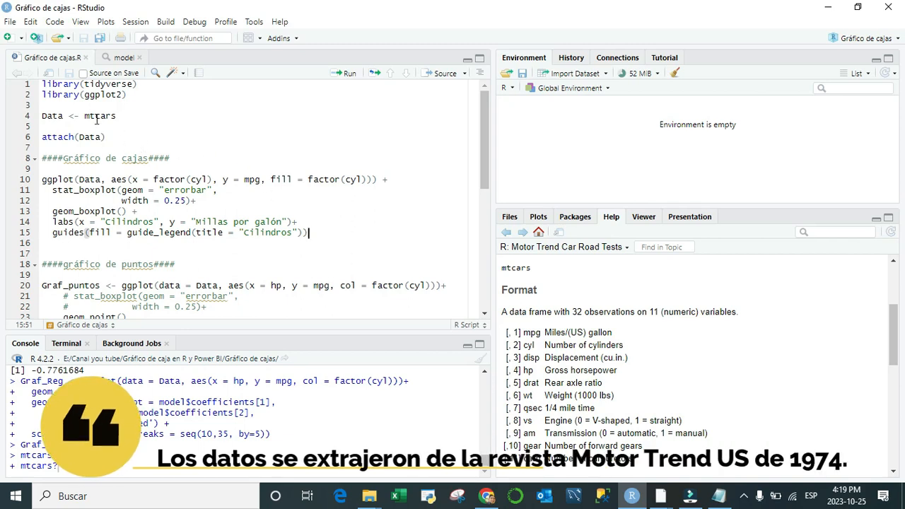
pyautogui.scroll(-3, 576, 329)
pyautogui.scroll(3, 581, 354)
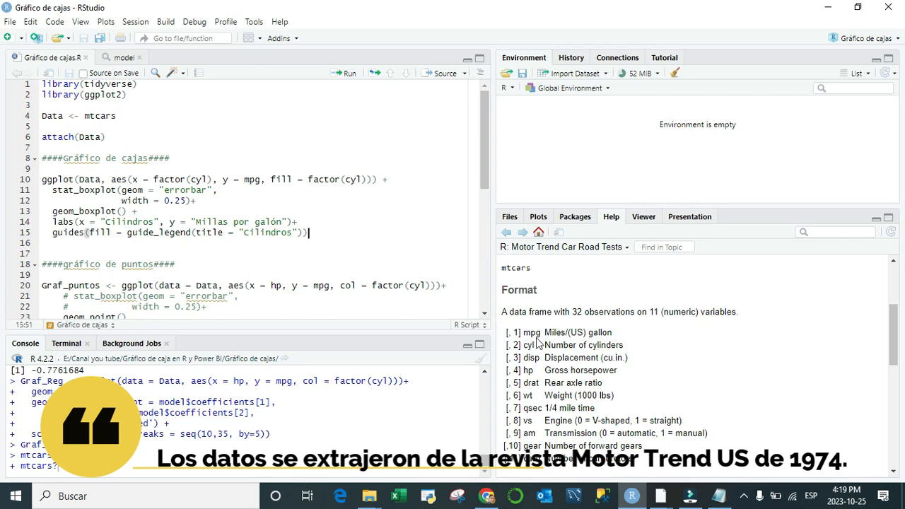
pyautogui.scroll(-2, 532, 338)
pyautogui.scroll(2, 548, 359)
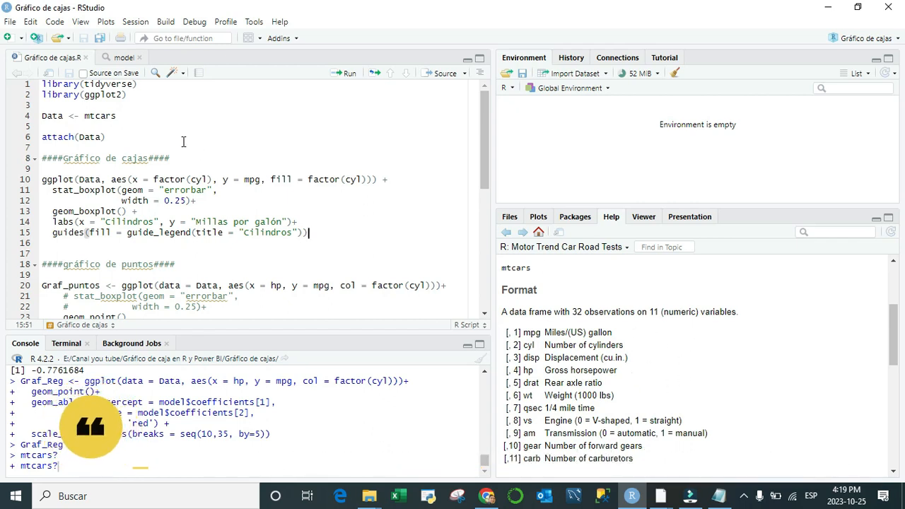
# Try to load the tidyverse and ggplot2 libraries and assign mtcars to Data from the script.
pyautogui.click(105, 116)
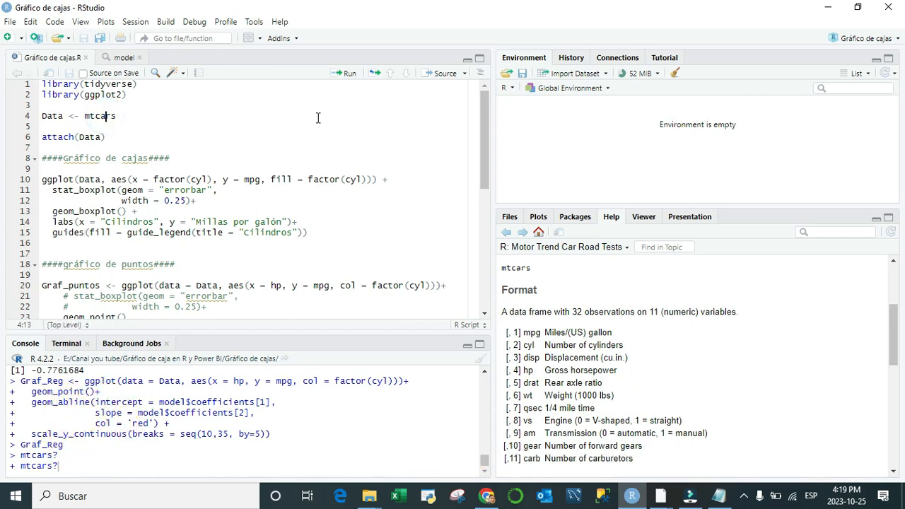
pyautogui.click(140, 84)
pyautogui.hotkey('ctrl', 'Return')
pyautogui.hotkey('ctrl', 'Return')
pyautogui.hotkey('ctrl', 'Return')
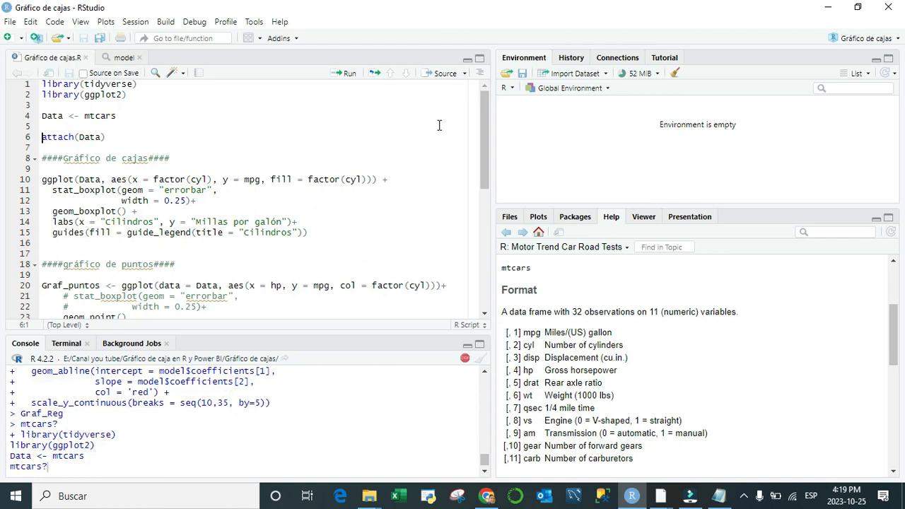
# Try to attach Data from the script and print the Data object in the console.
pyautogui.moveTo(63, 116); pyautogui.dragTo(42, 117)
pyautogui.click(89, 137)
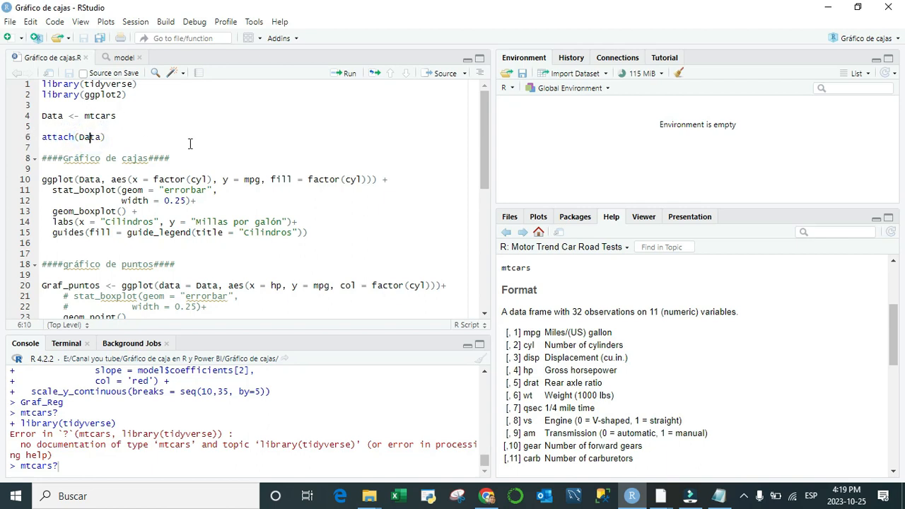
pyautogui.hotkey('ctrl', 'Return')
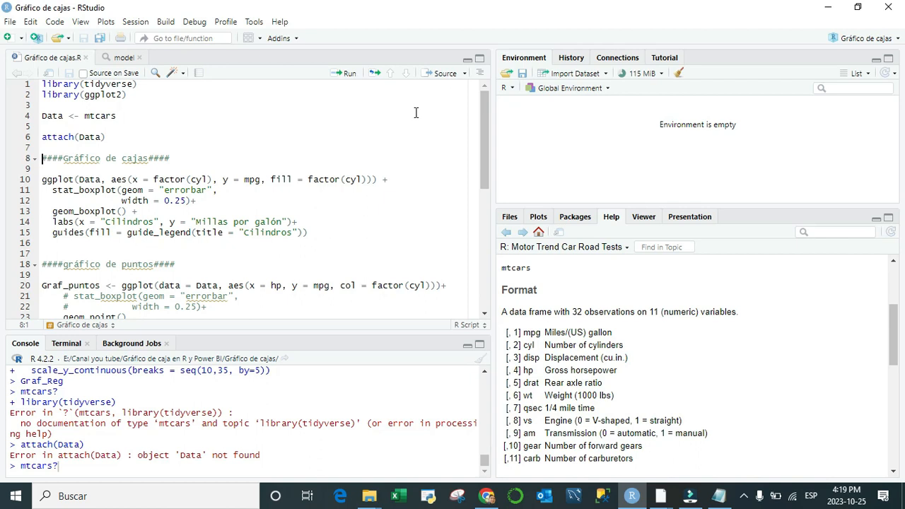
pyautogui.moveTo(64, 116); pyautogui.dragTo(42, 115)
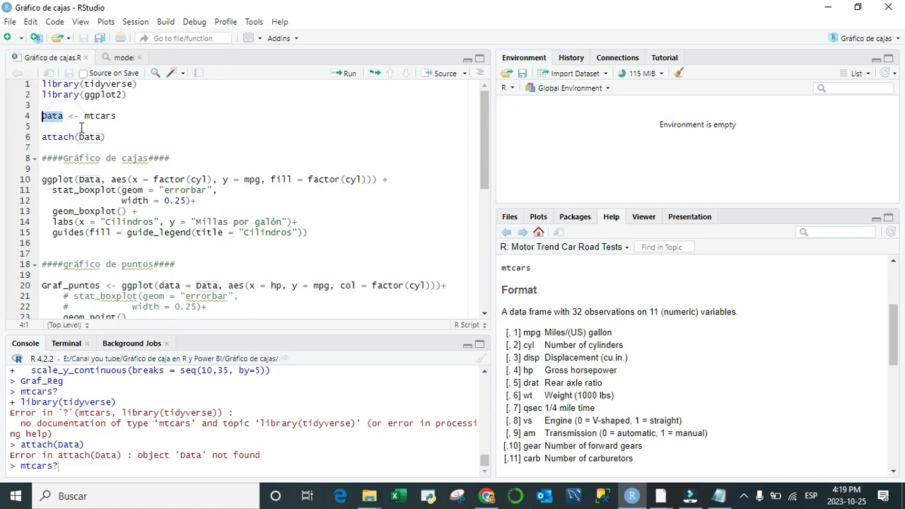
pyautogui.hotkey('ctrl', 'Return')
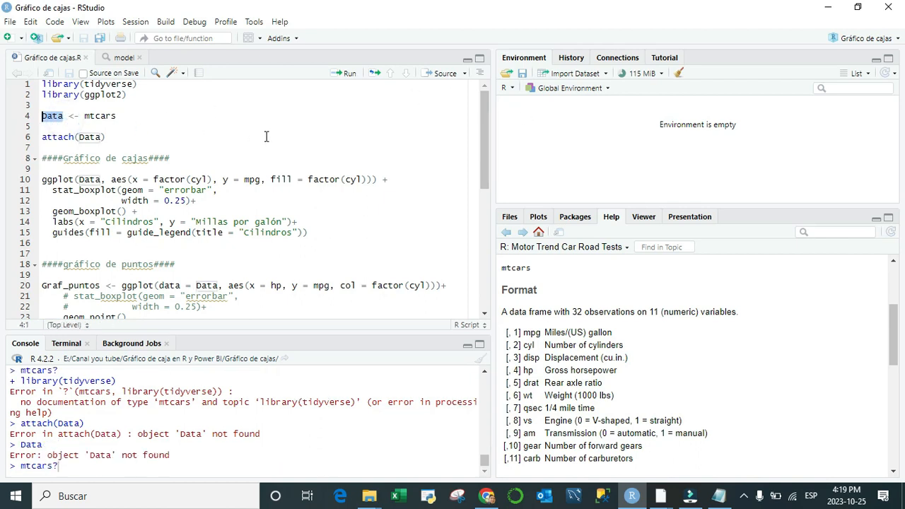
# Run the Data <- mtcars assignment and open the Data data frame in the viewer.
pyautogui.moveTo(132, 117); pyautogui.dragTo(13, 118)
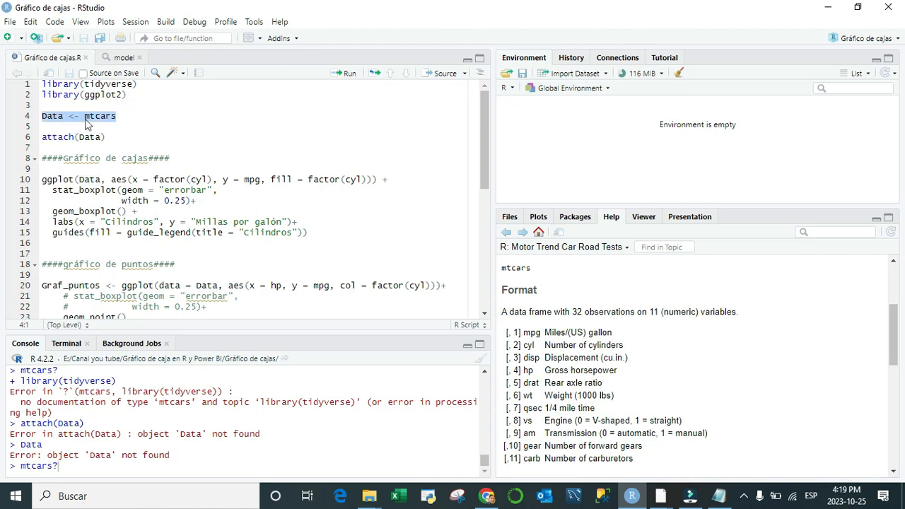
pyautogui.click(347, 76)
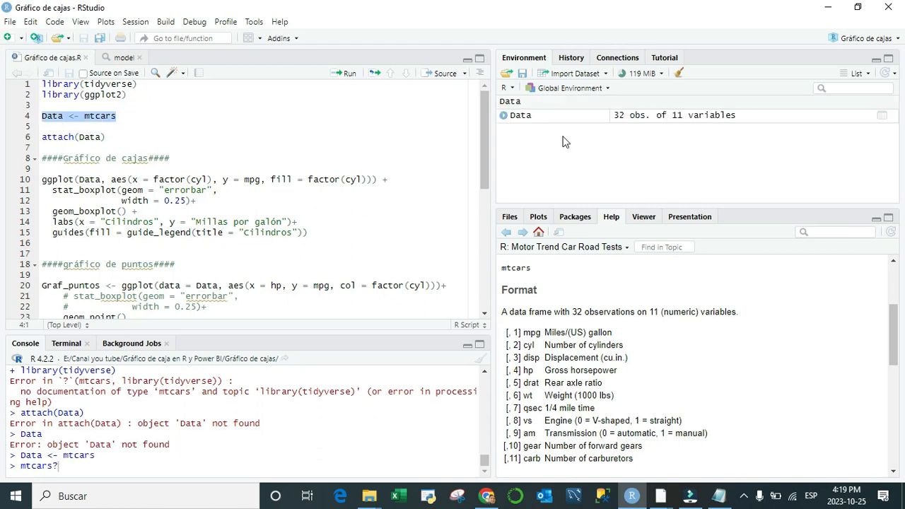
pyautogui.click(520, 117)
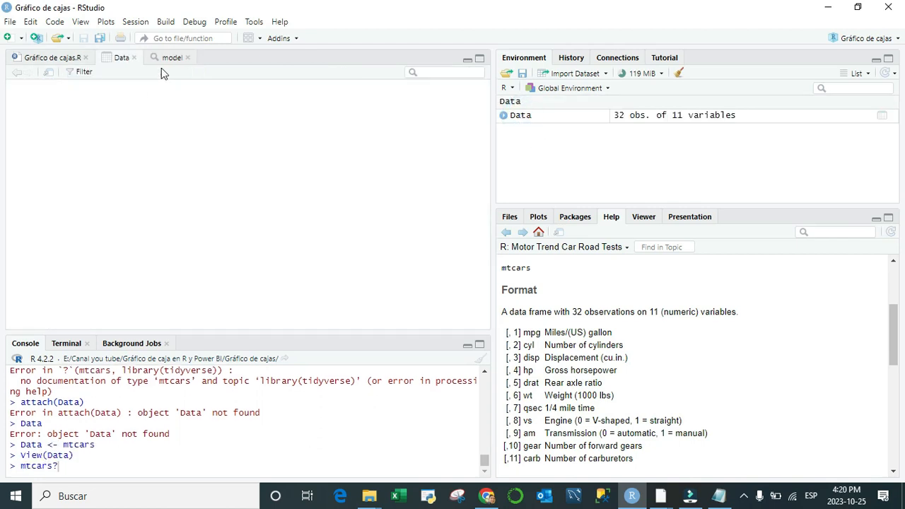
# Close the model view and look through the rows and columns of the Data table.
pyautogui.click(186, 59)
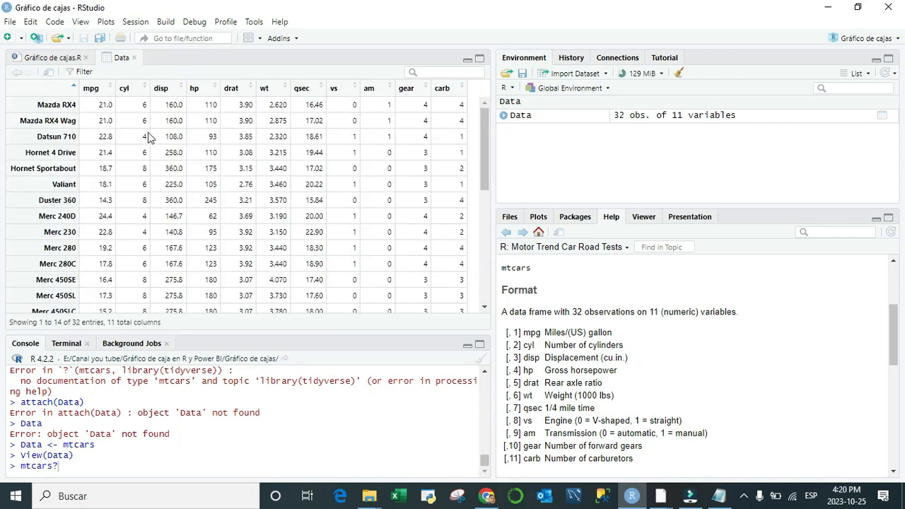
pyautogui.scroll(-3, 212, 212)
pyautogui.scroll(3, 198, 227)
pyautogui.scroll(-10, 59, 233)
pyautogui.scroll(10, 56, 212)
# Return to the Gráfico de cajas.R script and run the ggplot box plot of mpg by factor(cyl).
pyautogui.click(63, 57)
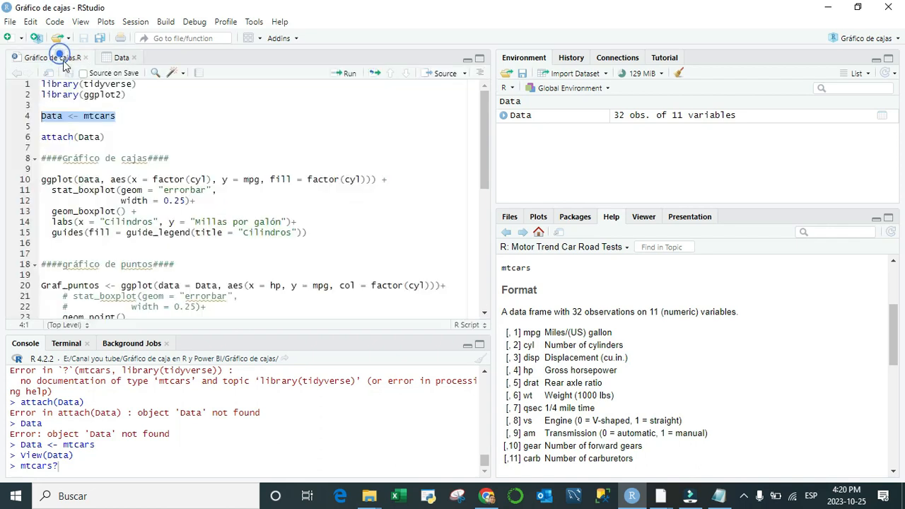
pyautogui.click(190, 181)
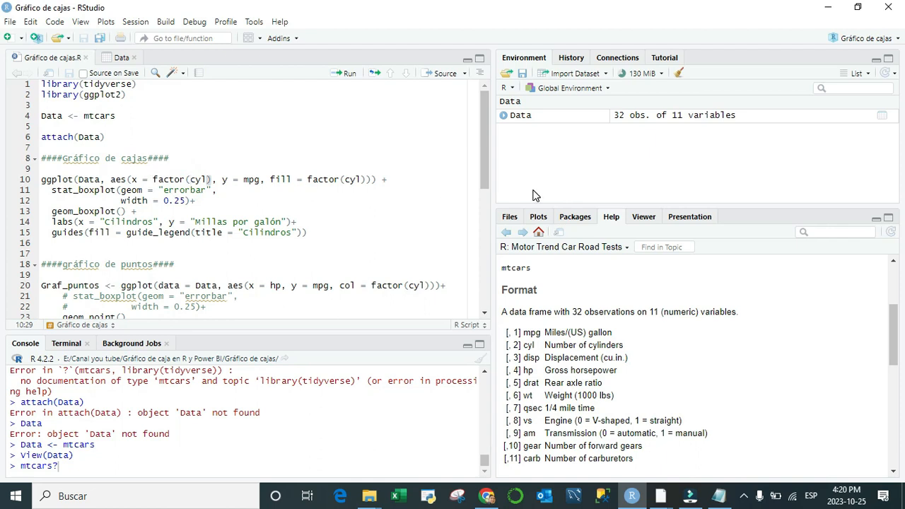
pyautogui.hotkey('ctrl', 'Return')
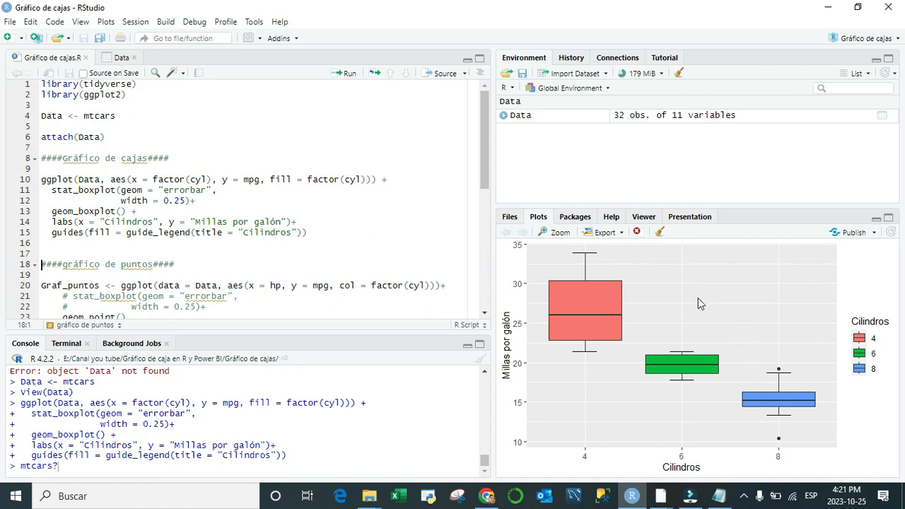
# Run the Graf_puntos scatter plot code of mpg against hp coloured by factor(cyl), and display the plot.
pyautogui.scroll(-2, 284, 261)
pyautogui.scroll(-2, 275, 258)
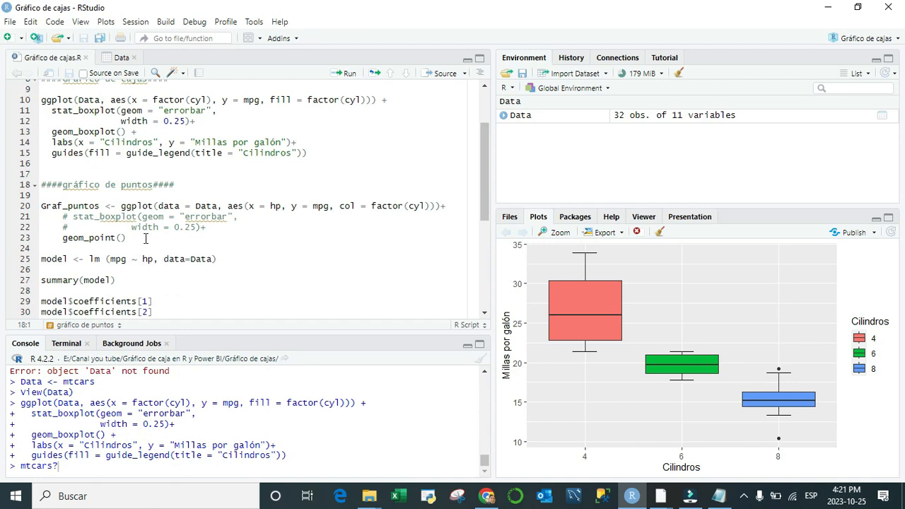
pyautogui.click(223, 228)
pyautogui.hotkey('ctrl', 'Return')
pyautogui.moveTo(106, 205); pyautogui.dragTo(36, 207)
pyautogui.hotkey('ctrl', 'Return')
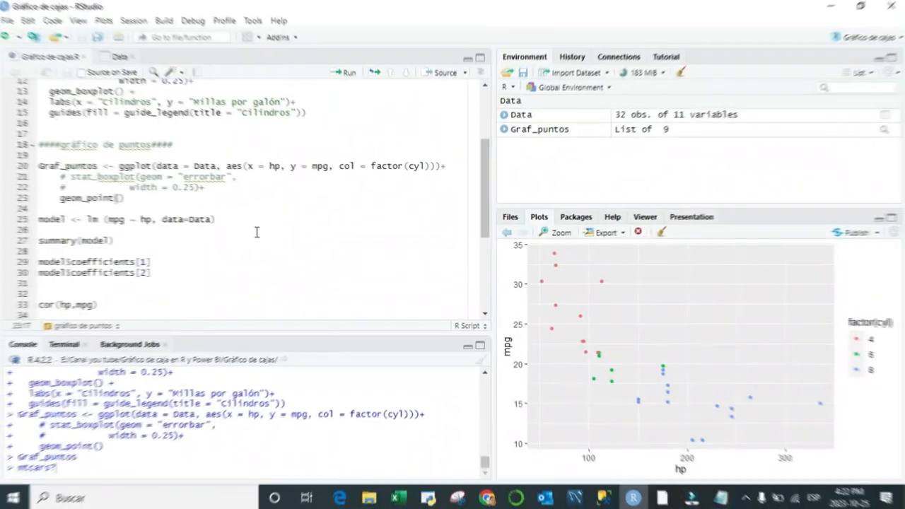
# Fit the linear model of mpg on hp with lm as model, and print its summary.
pyautogui.click(143, 220)
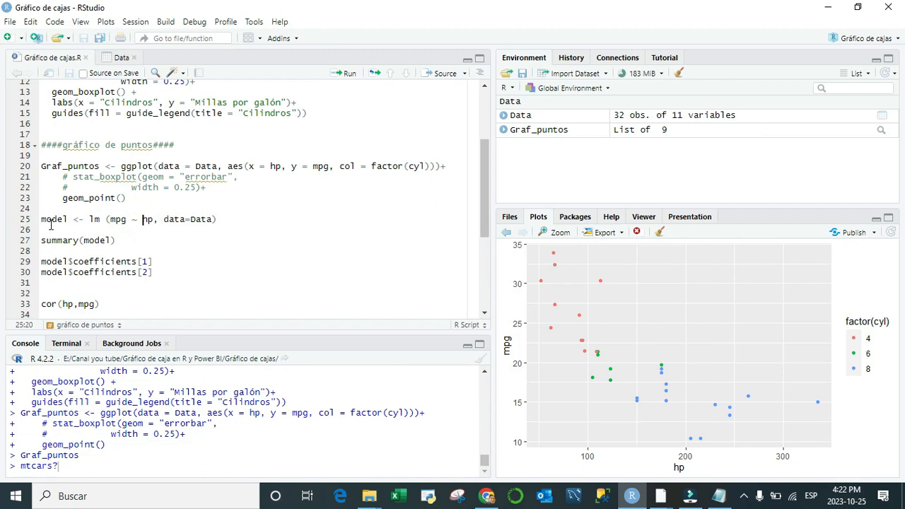
pyautogui.click(101, 220)
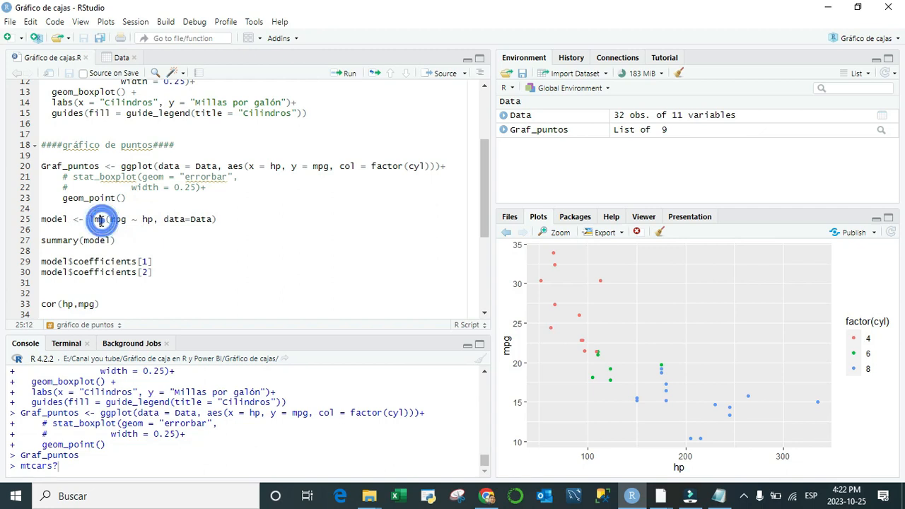
pyautogui.hotkey('ctrl', 'Return')
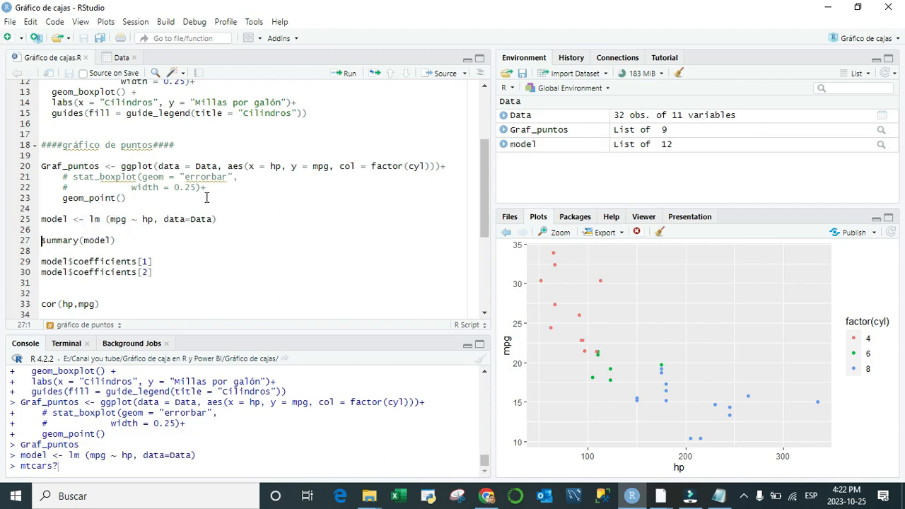
pyautogui.click(108, 241)
pyautogui.hotkey('ctrl', 'Return')
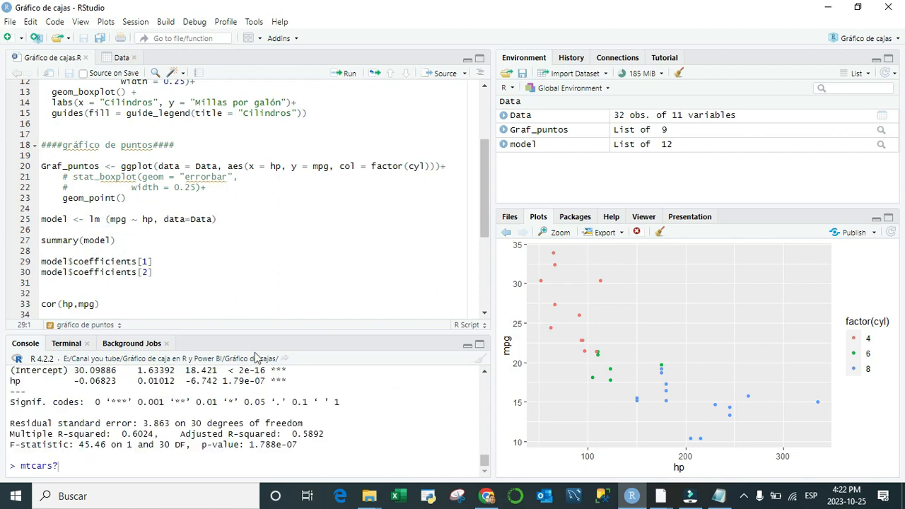
# Enlarge the console and examine the model's coefficient estimates, p-values and Multiple R-squared in the summary.
pyautogui.moveTo(261, 333); pyautogui.dragTo(273, 309)
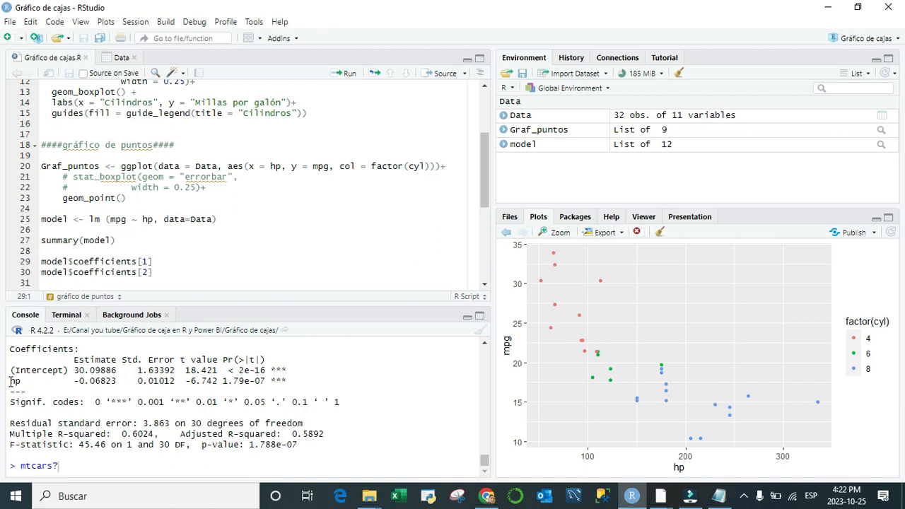
pyautogui.click(126, 380)
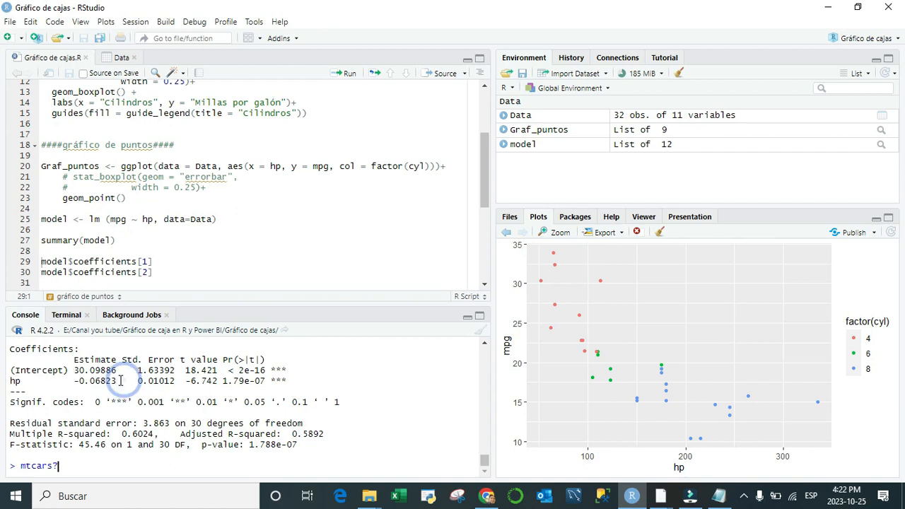
pyautogui.moveTo(286, 371); pyautogui.dragTo(231, 369)
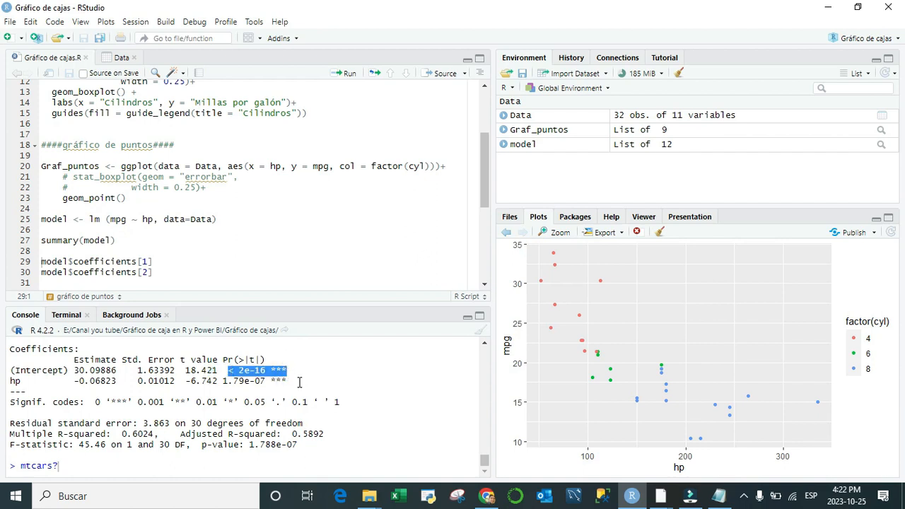
pyautogui.moveTo(292, 382); pyautogui.dragTo(227, 370)
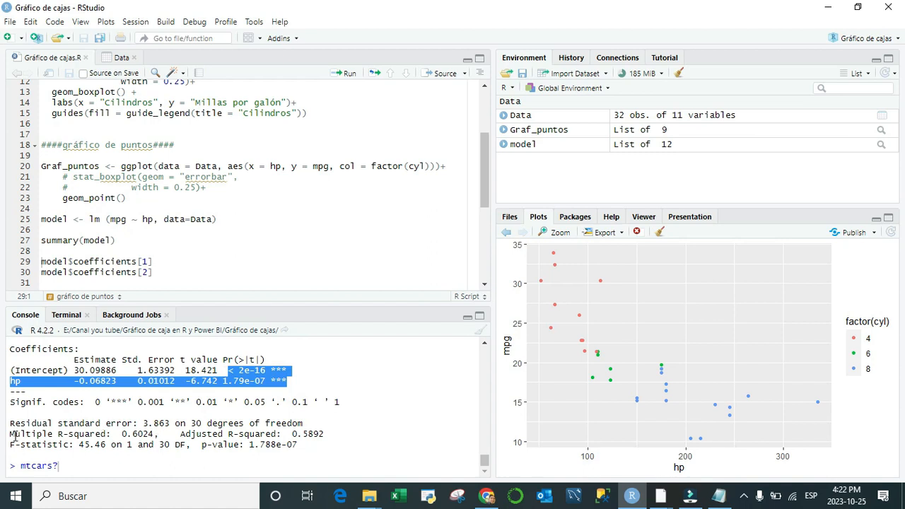
pyautogui.moveTo(153, 434); pyautogui.dragTo(122, 436)
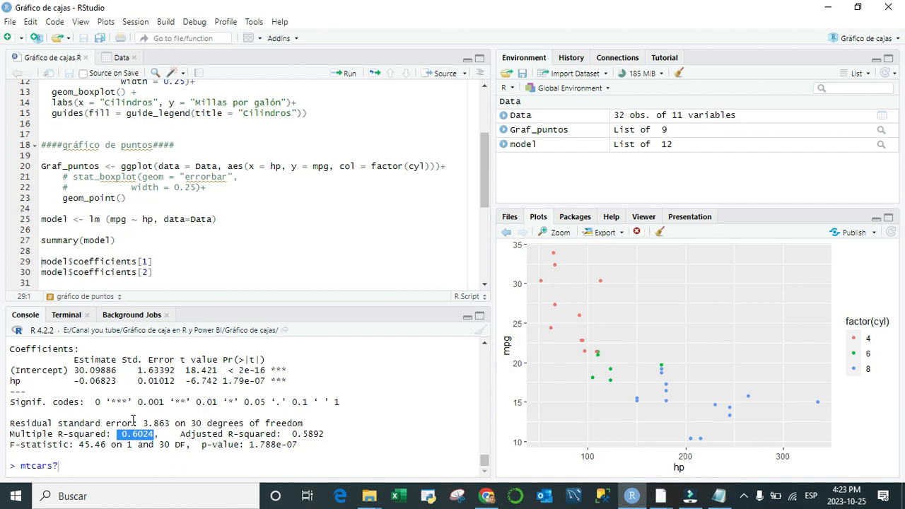
# Print the model's intercept and hp slope by running model$coefficients[1] and model$coefficients[2].
pyautogui.scroll(-1, 203, 228)
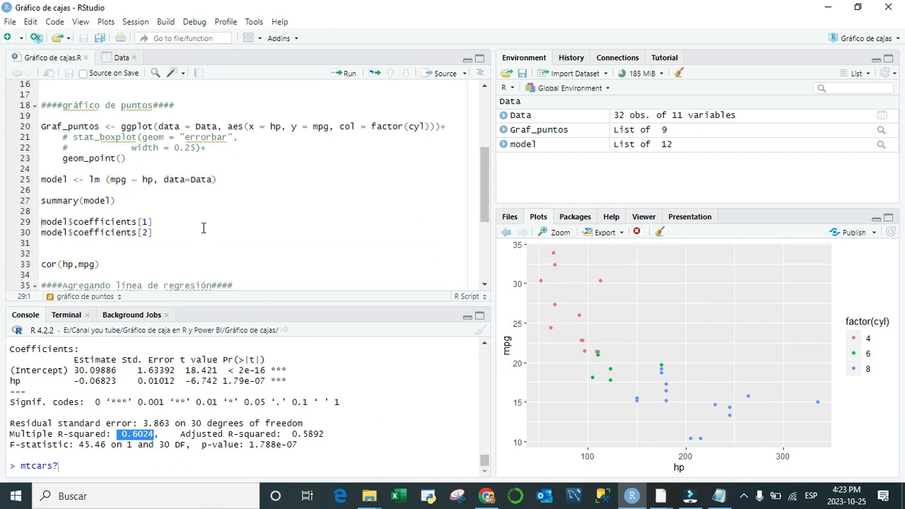
pyautogui.click(116, 222)
pyautogui.hotkey('ctrl', 'Return')
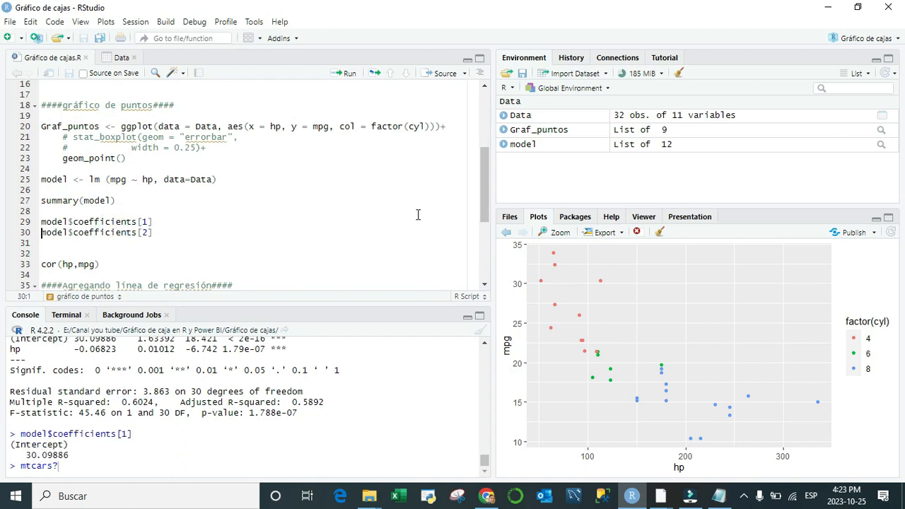
pyautogui.hotkey('ctrl', 'Return')
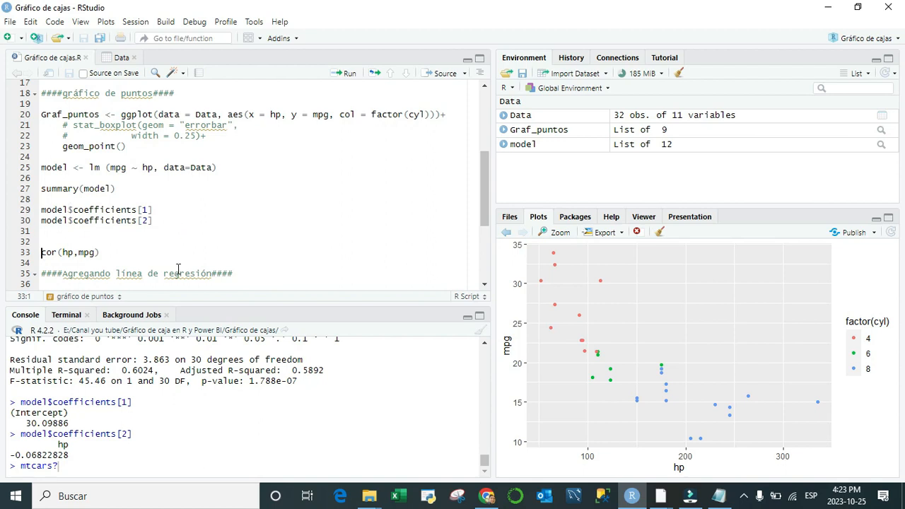
# Compute the correlation between hp and mpg by running cor(hp,mpg), and highlight the result in the console.
pyautogui.scroll(-2, 181, 252)
pyautogui.click(99, 212)
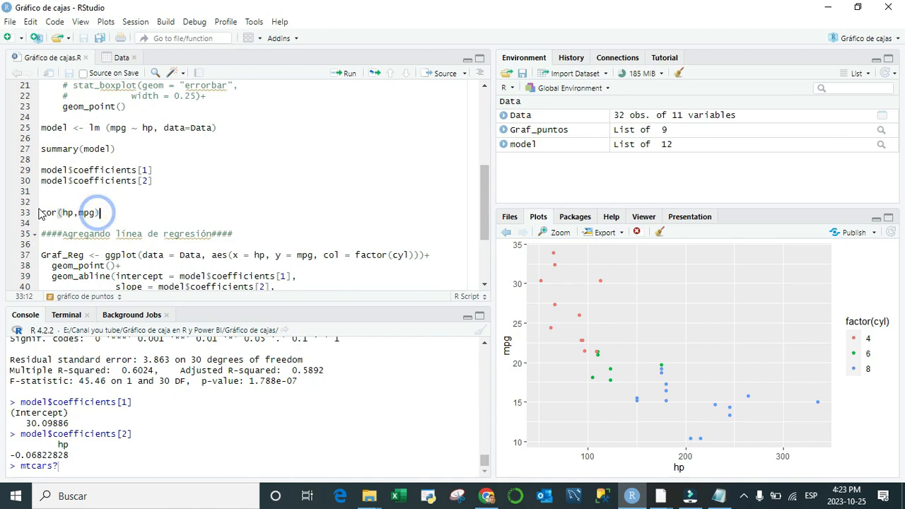
pyautogui.hotkey('ctrl', 'Return')
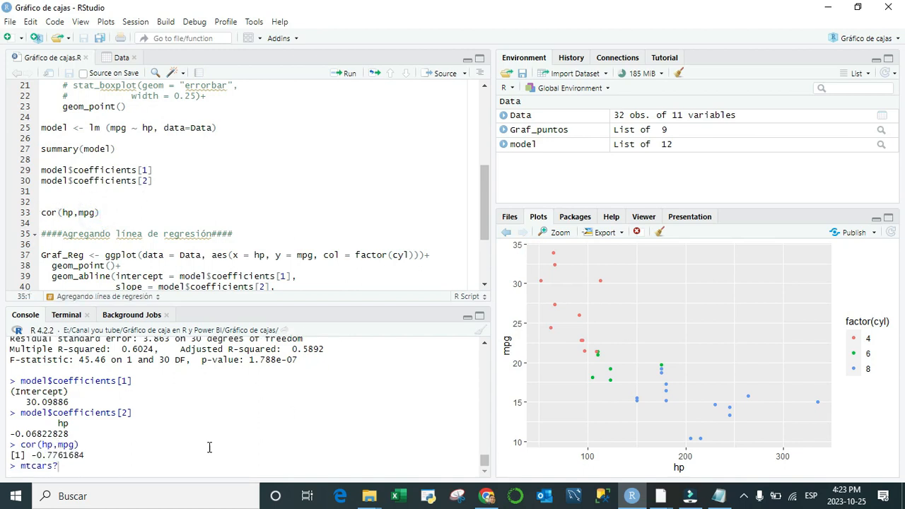
pyautogui.click(89, 455)
pyautogui.moveTo(85, 458); pyautogui.dragTo(33, 459)
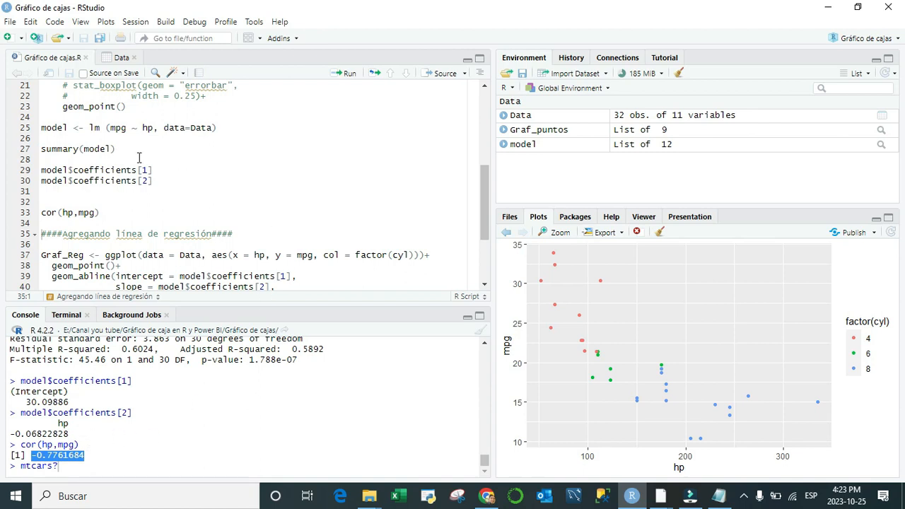
# Run the Graf_Reg code adding a red geom_abline regression line and y-axis breaks of seq(10,35, by=5), and display the plot.
pyautogui.scroll(-3, 129, 227)
pyautogui.click(301, 230)
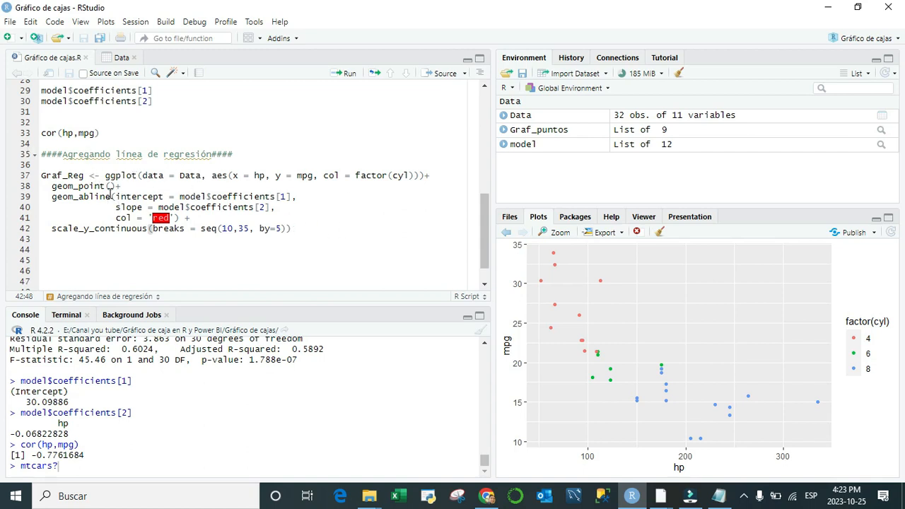
pyautogui.click(108, 175)
pyautogui.hotkey('ctrl', 'Return')
pyautogui.moveTo(84, 176); pyautogui.dragTo(7, 182)
pyautogui.hotkey('ctrl', 'Return')
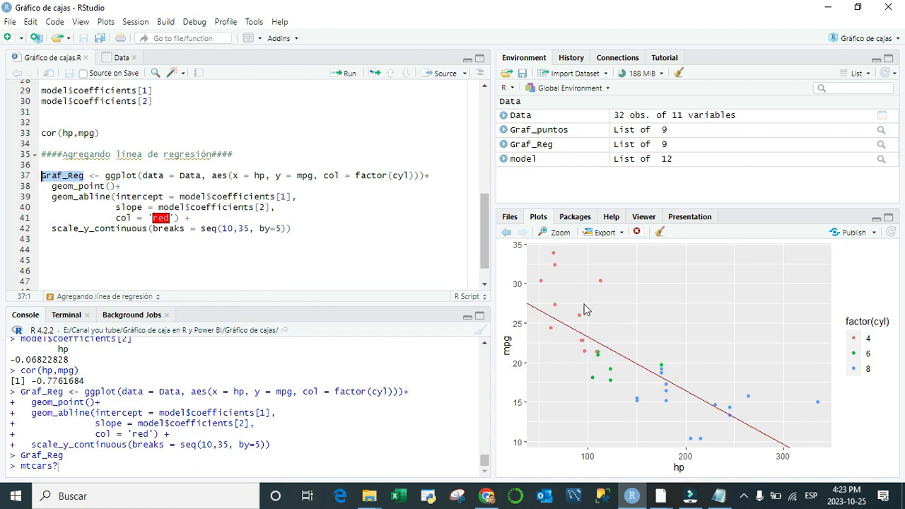
# Review the script's scatter and regression sections, and go back through the plot history to the scatter and box plots.
pyautogui.scroll(6, 315, 245)
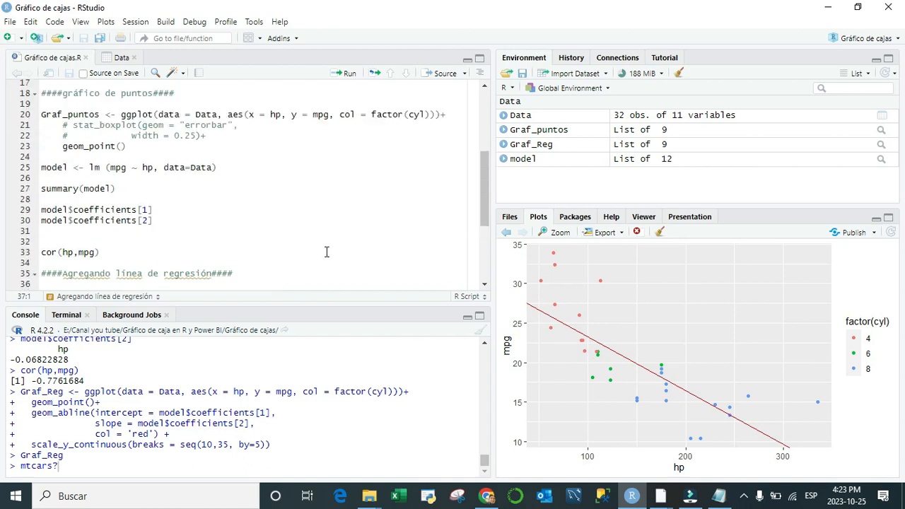
pyautogui.scroll(-6, 329, 243)
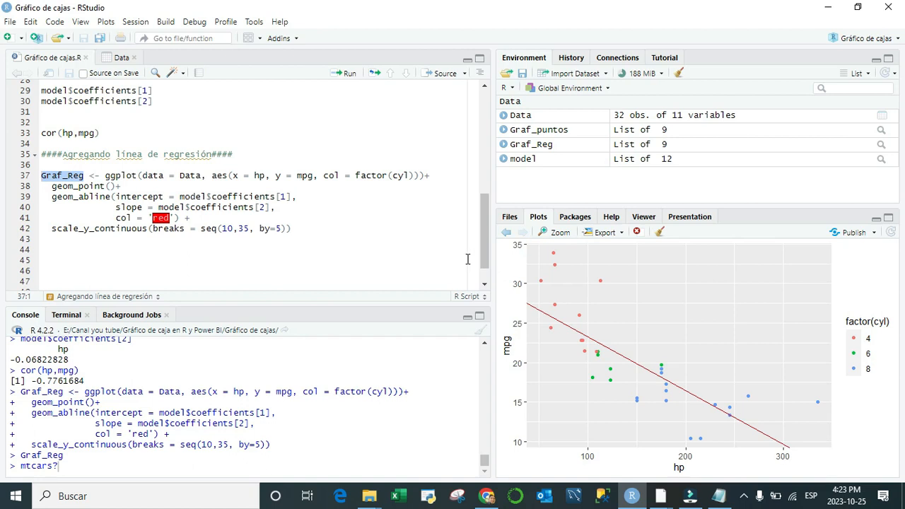
pyautogui.click(506, 232)
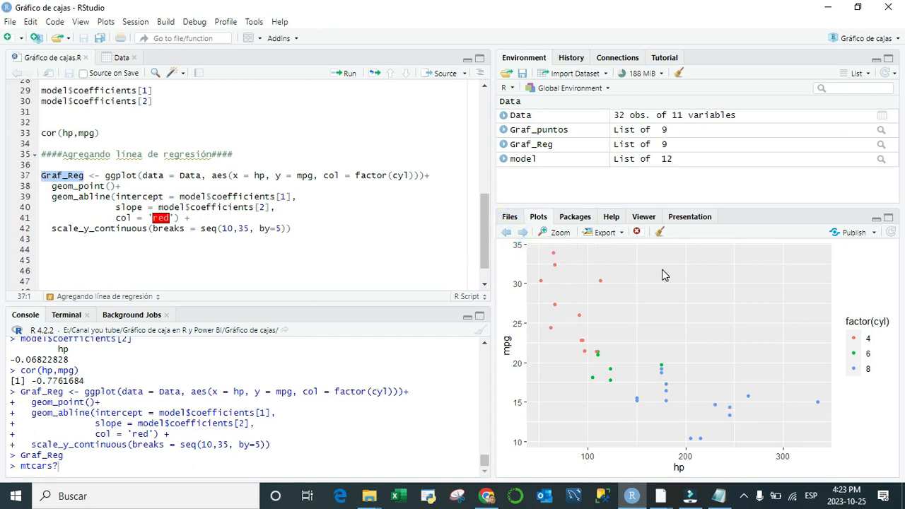
pyautogui.click(506, 232)
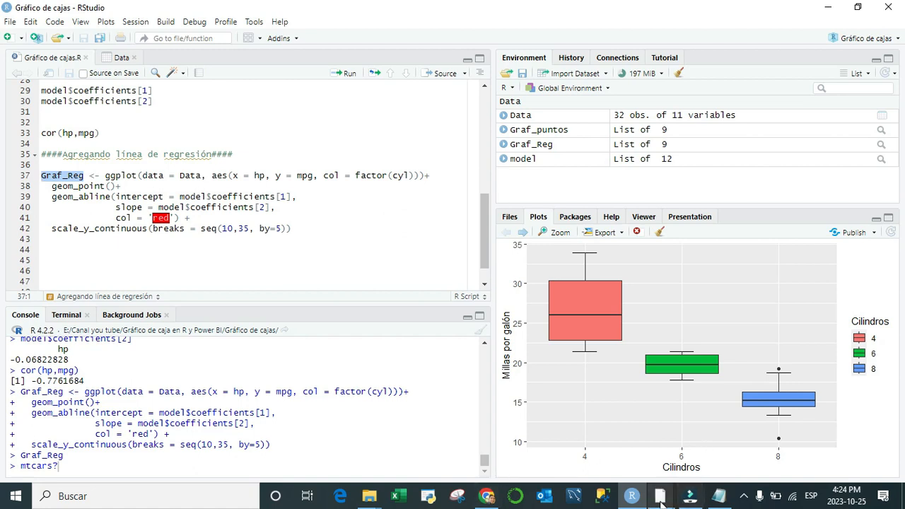
# Switch to the blank Power BI Desktop report, load cars.csv as a text/CSV source, and apply the pending query changes.
pyautogui.moveTo(660, 495)
pyautogui.click(723, 447)
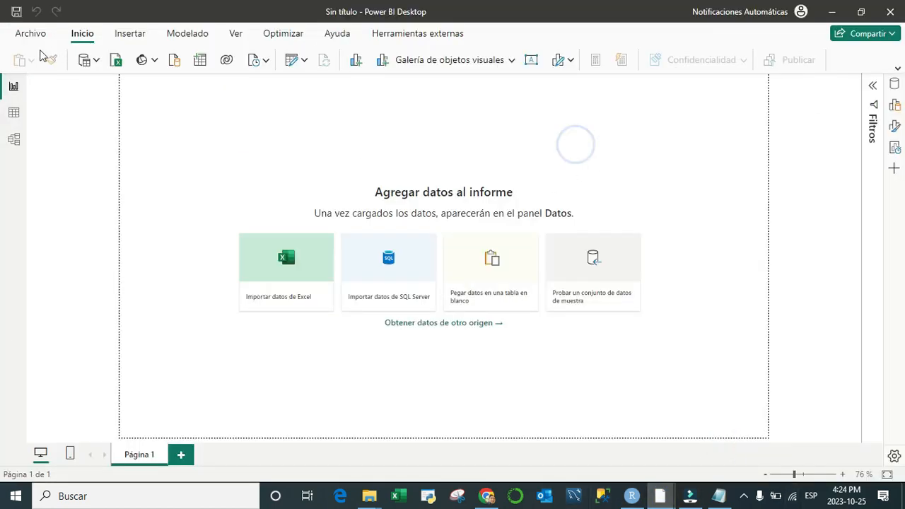
pyautogui.click(97, 60)
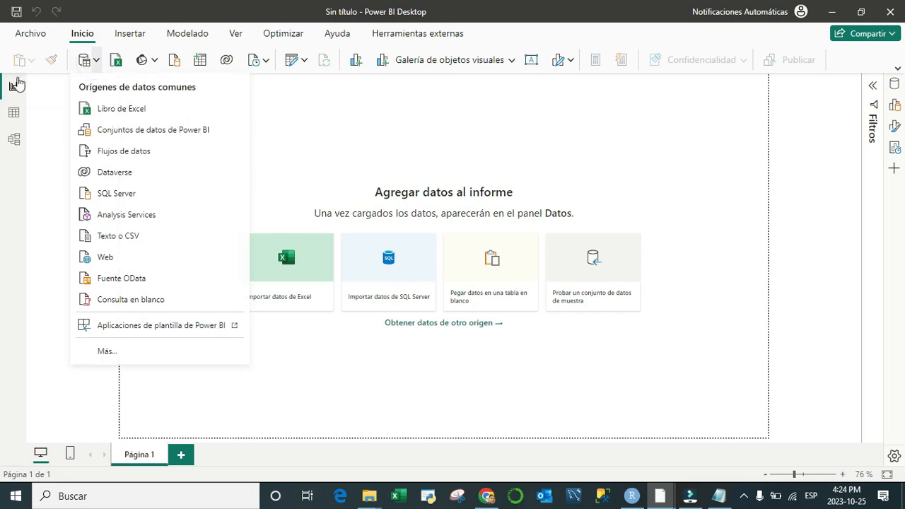
pyautogui.click(132, 239)
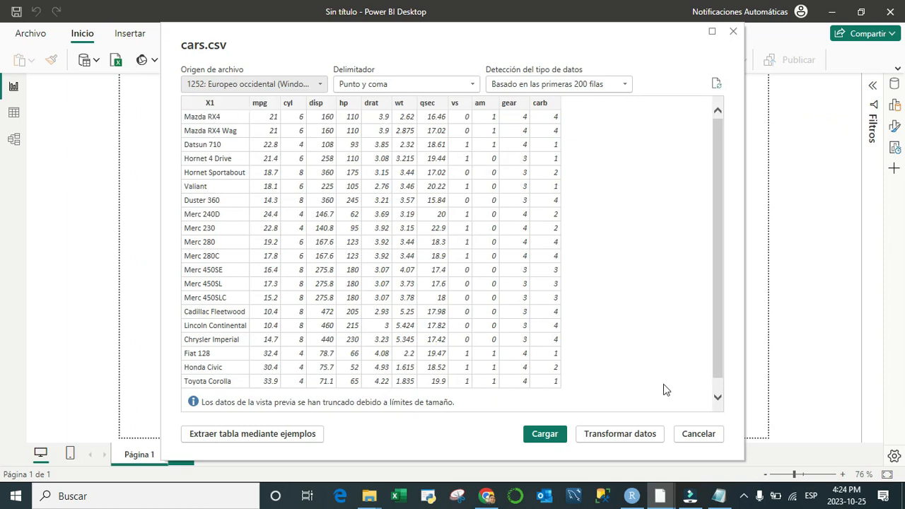
pyautogui.click(545, 433)
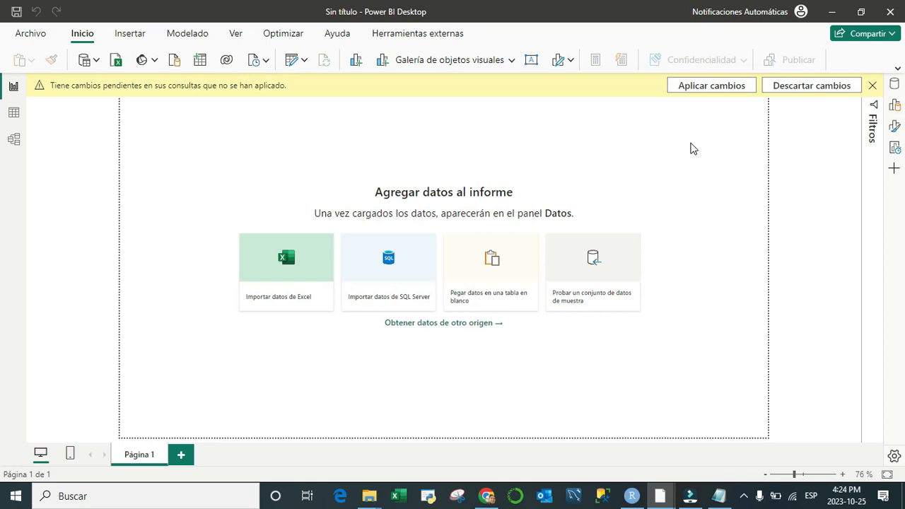
pyautogui.click(715, 87)
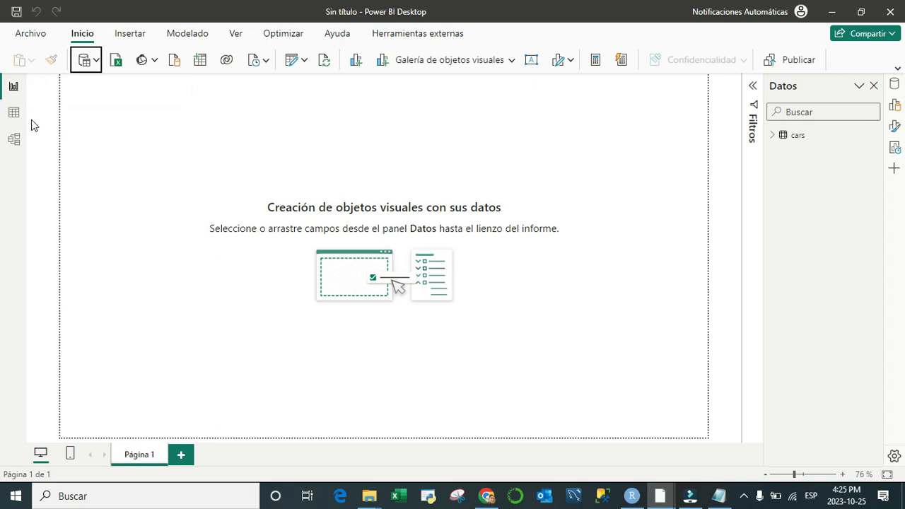
# Inspect the rows of the loaded cars table in the data view, and return to the report page.
pyautogui.click(15, 113)
pyautogui.click(781, 135)
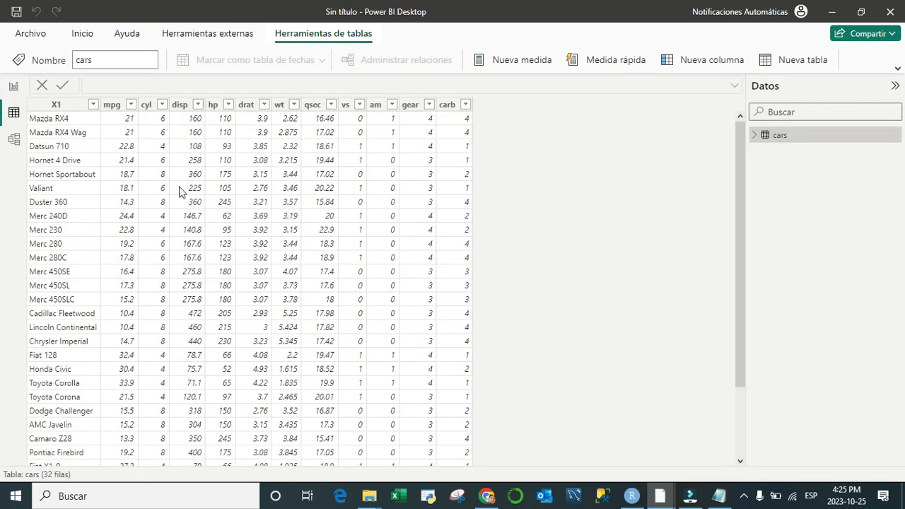
pyautogui.click(16, 88)
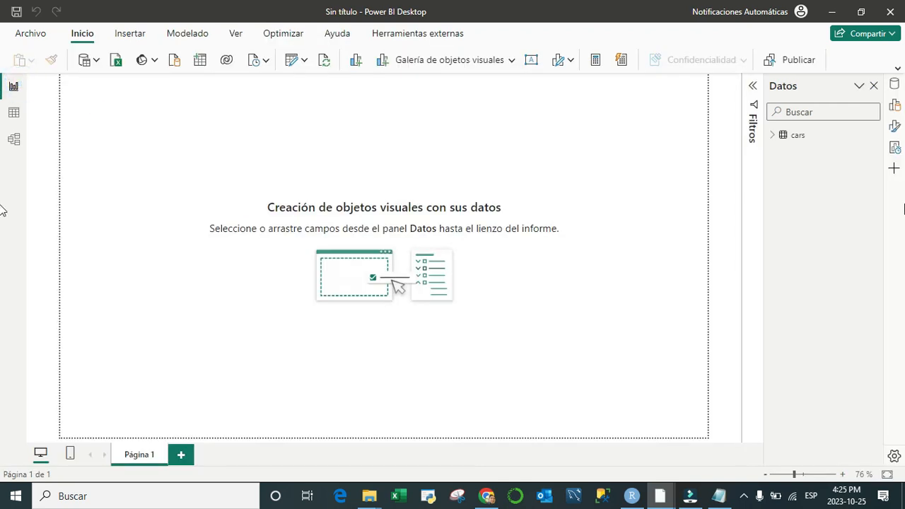
# Expand the cars table in the report's data list to show its fields.
pyautogui.click(894, 86)
pyautogui.click(895, 84)
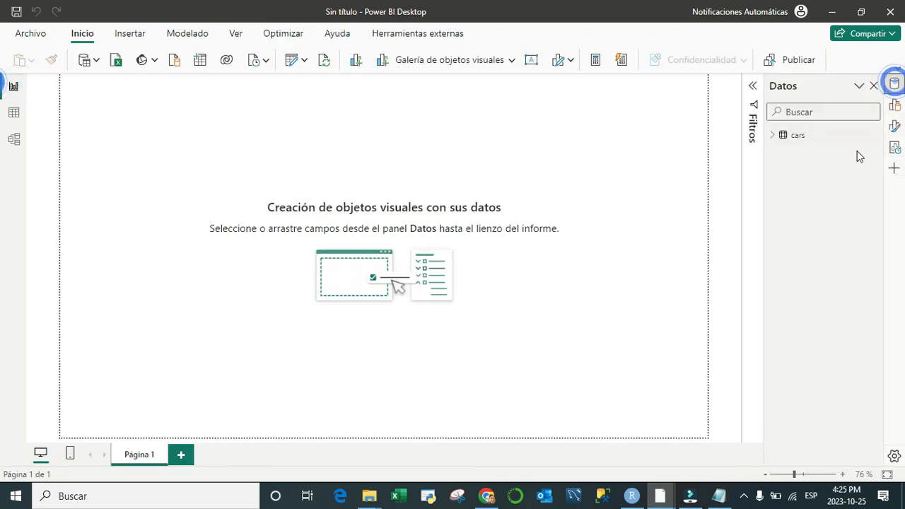
pyautogui.click(769, 134)
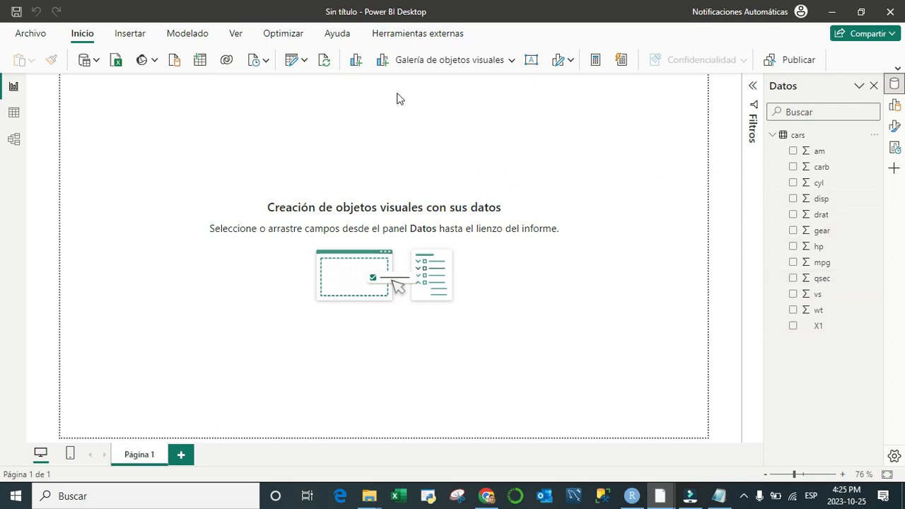
# Insert an R script visual on Página 1, and enlarge it to fill the page.
pyautogui.click(511, 60)
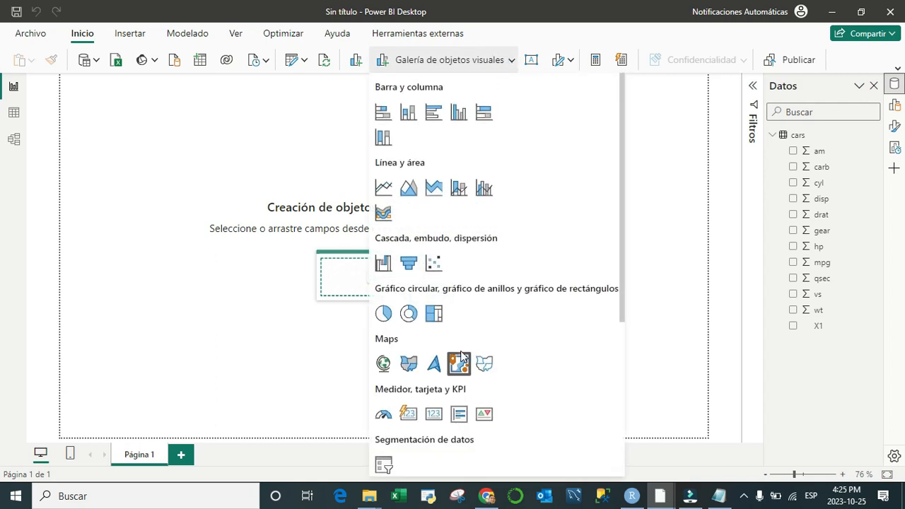
pyautogui.scroll(-3, 460, 364)
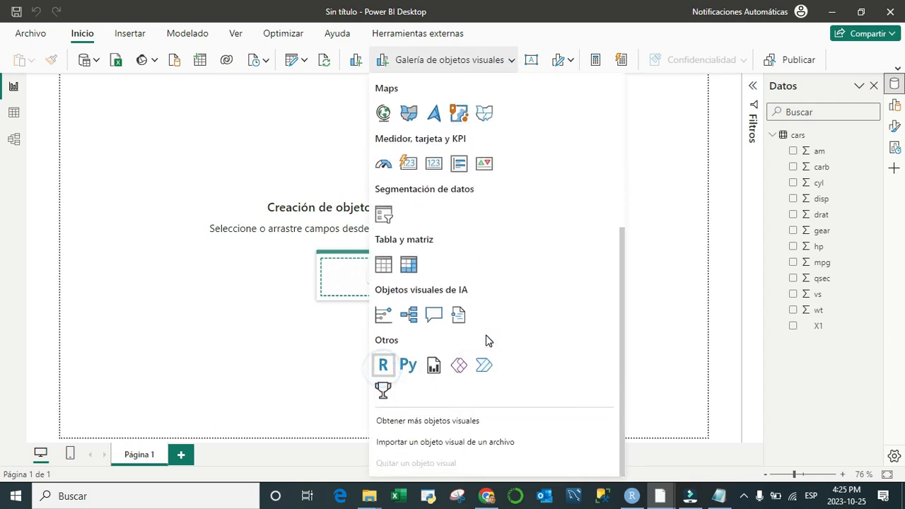
pyautogui.click(382, 365)
pyautogui.click(555, 277)
pyautogui.moveTo(240, 143); pyautogui.dragTo(485, 255)
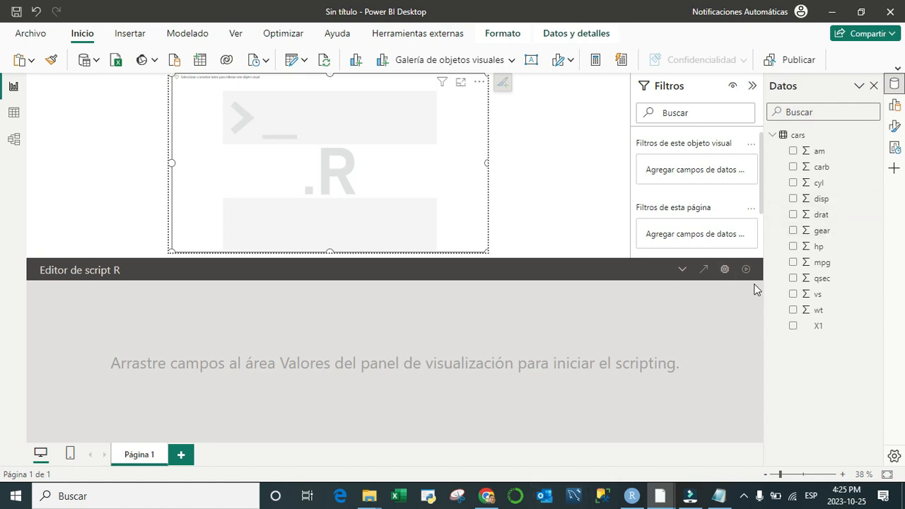
# Add the hp, cyl and mpg fields of the cars table to the R visual.
pyautogui.click(793, 246)
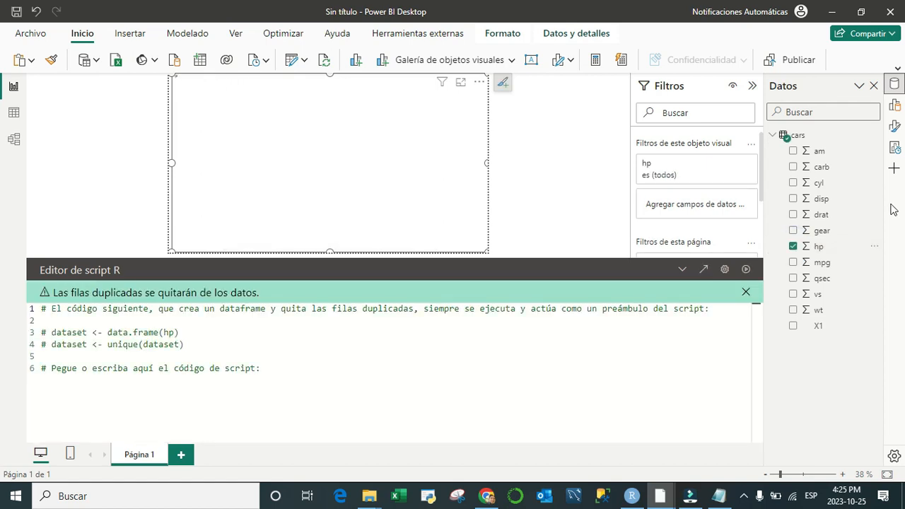
pyautogui.click(793, 182)
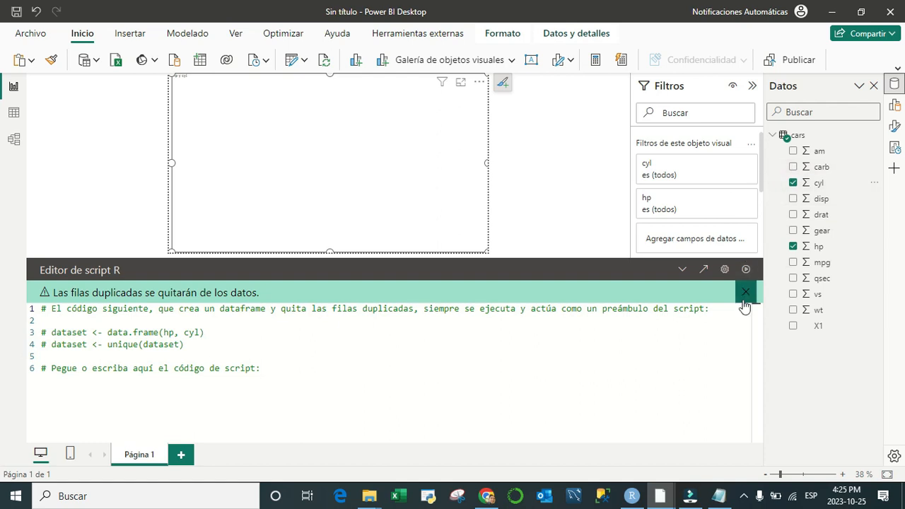
pyautogui.click(793, 263)
# Copy the Gráfico de cajas code from Código R Power BI.txt in Notepad, and paste it below the R script's comments.
pyautogui.click(295, 385)
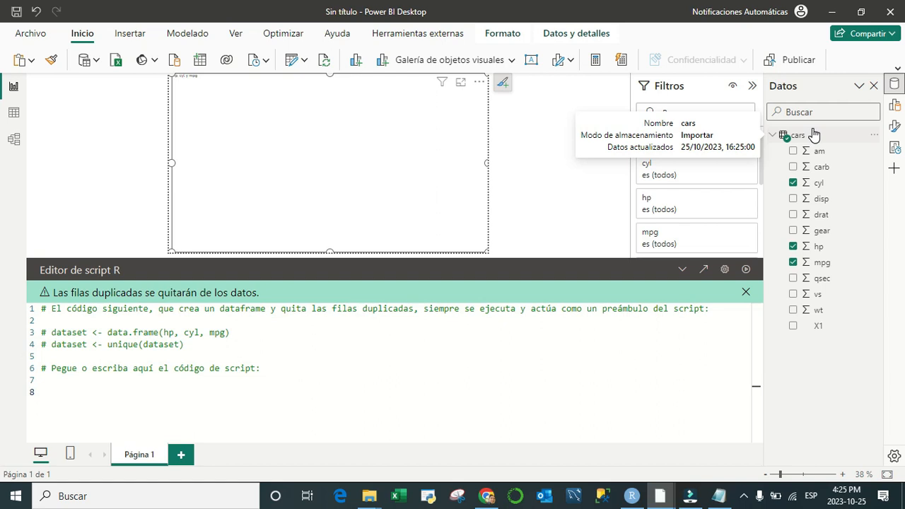
pyautogui.doubleClick(89, 332)
pyautogui.click(73, 395)
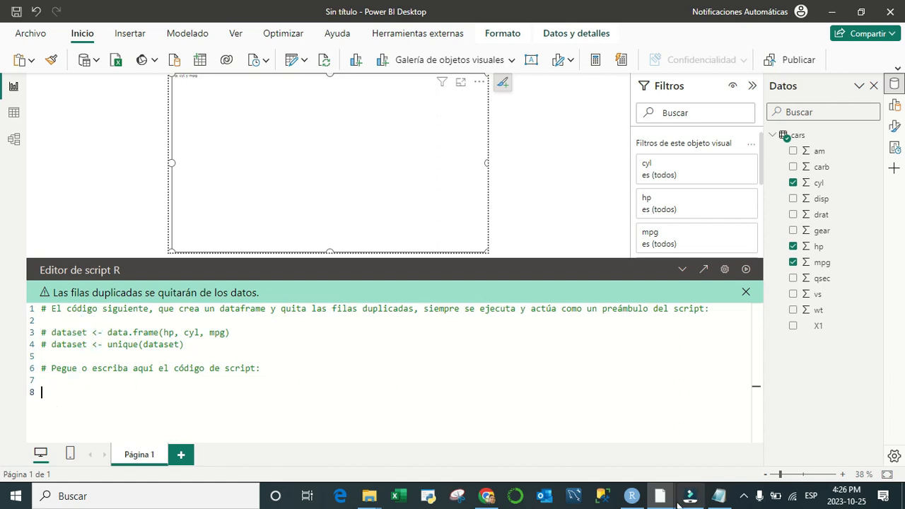
pyautogui.click(718, 496)
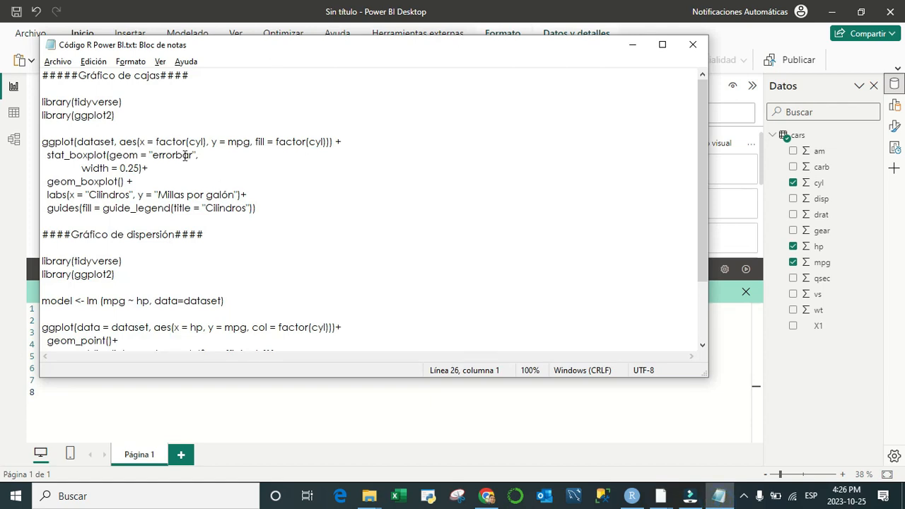
pyautogui.moveTo(41, 103); pyautogui.dragTo(270, 214)
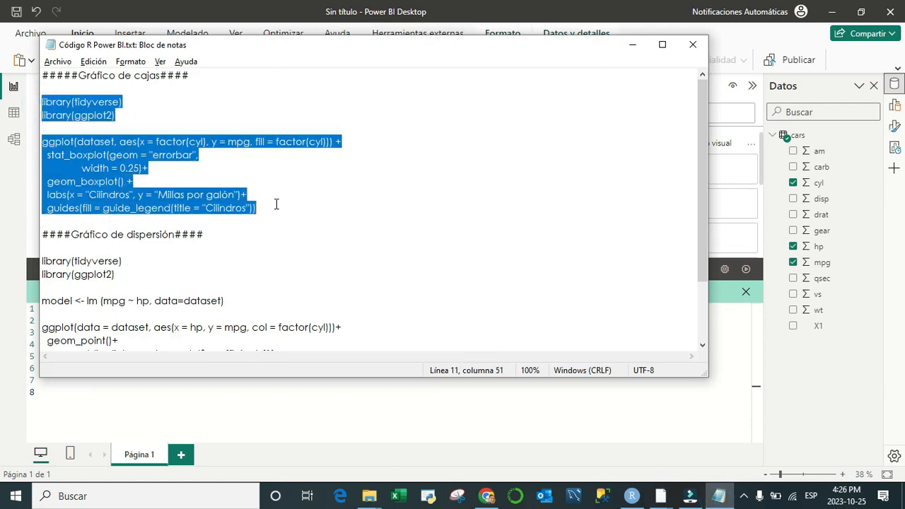
pyautogui.hotkey('ctrl', 'c')
pyautogui.hotkey('alt', 'Tab')
pyautogui.click(89, 397)
pyautogui.hotkey('ctrl', 'v')
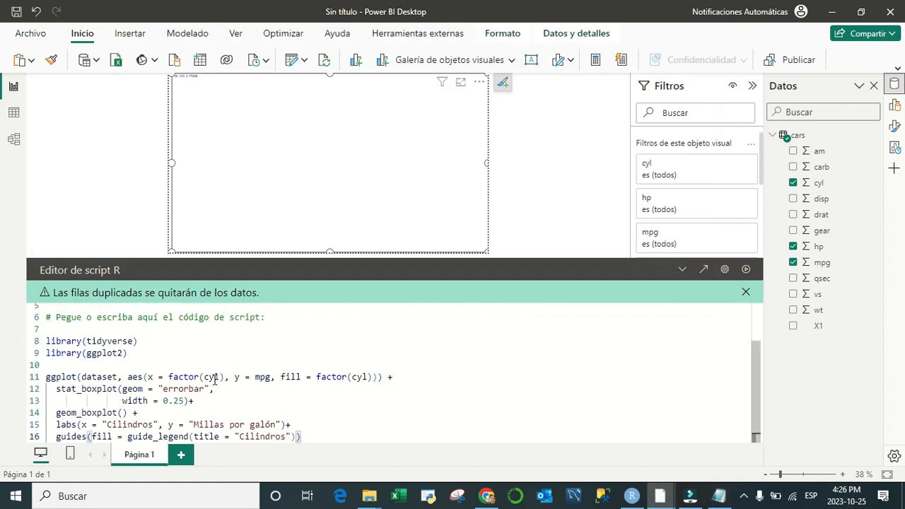
# Check the pasted script's library lines and dataset argument, and run it to render the box plot of mpg by cylinders.
pyautogui.click(755, 420)
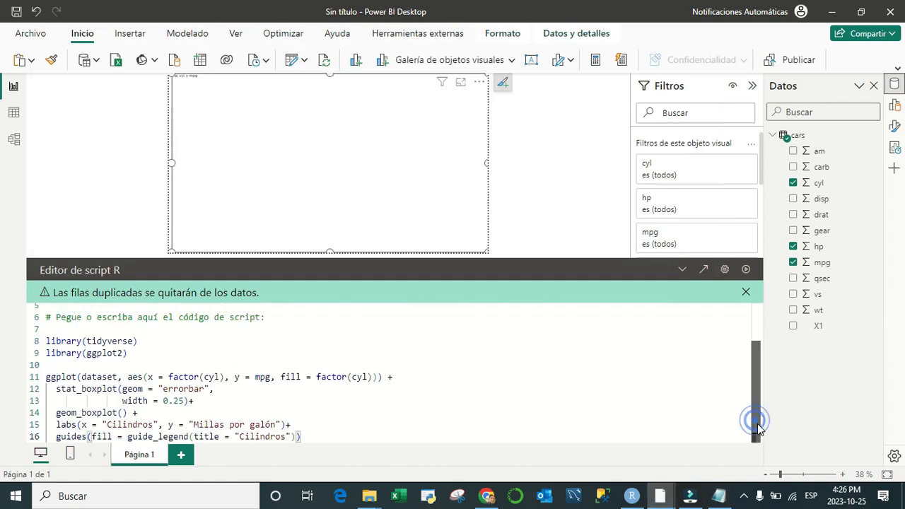
pyautogui.moveTo(136, 354); pyautogui.dragTo(25, 337)
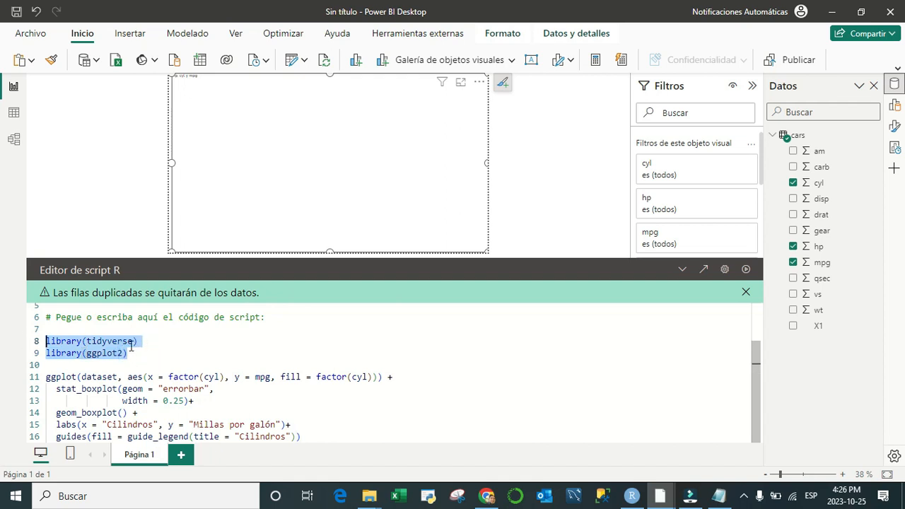
pyautogui.click(133, 348)
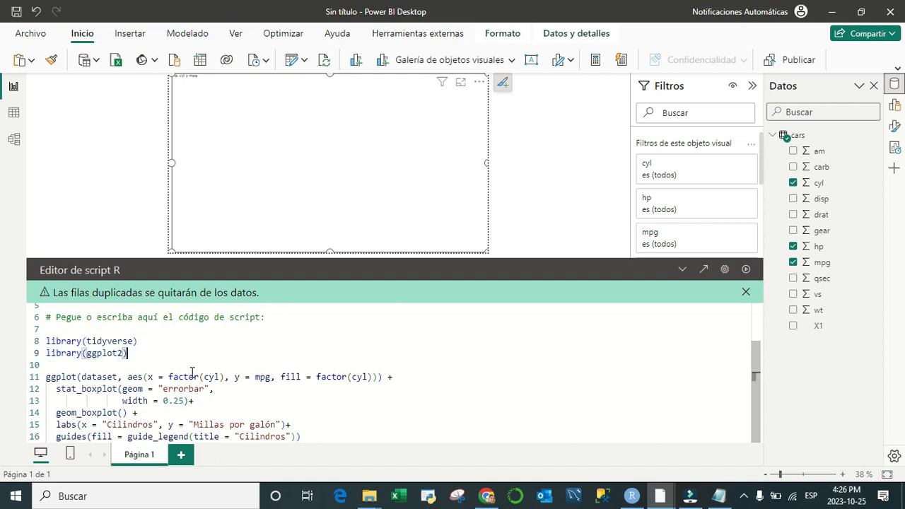
pyautogui.moveTo(117, 376); pyautogui.dragTo(86, 376)
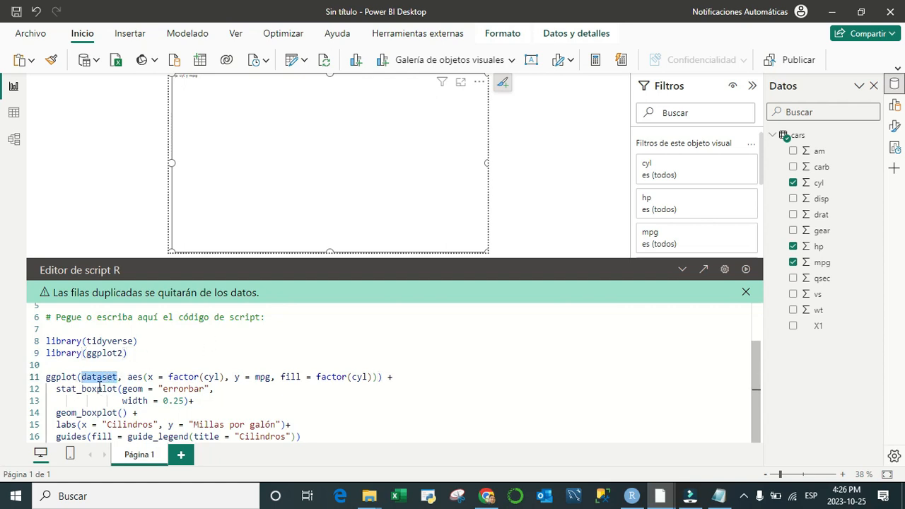
pyautogui.scroll(2, 147, 332)
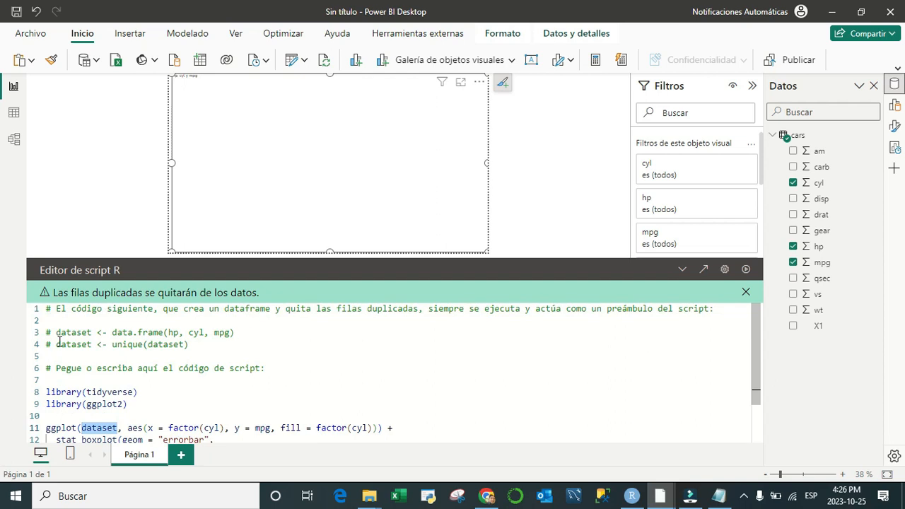
pyautogui.scroll(-2, 128, 371)
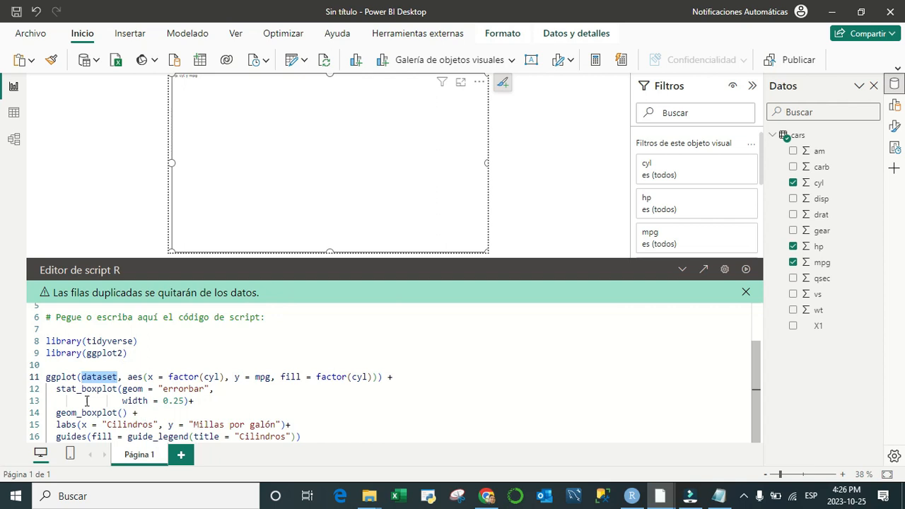
pyautogui.click(302, 436)
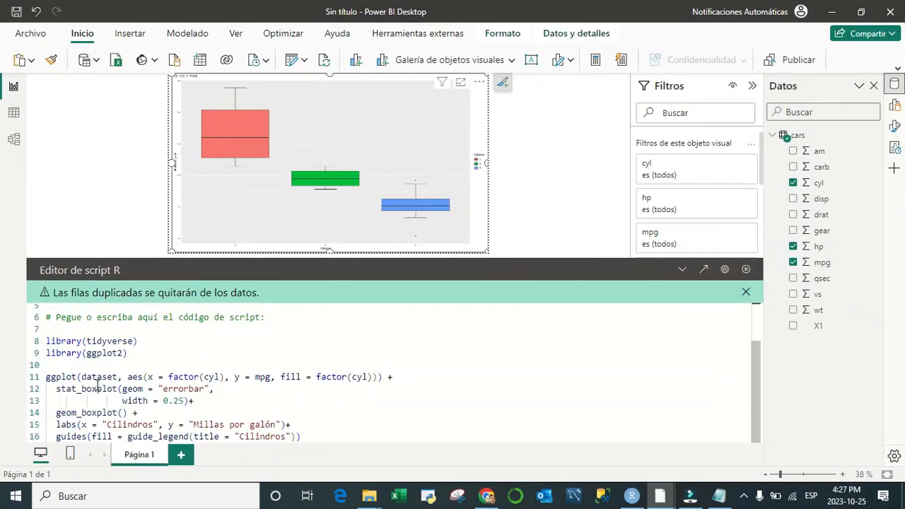
# Examine the box plot script's ggplot arguments, the errorbar stat_boxplot layer, the geom_boxplot layer and the labs line.
pyautogui.doubleClick(47, 377)
pyautogui.doubleClick(89, 377)
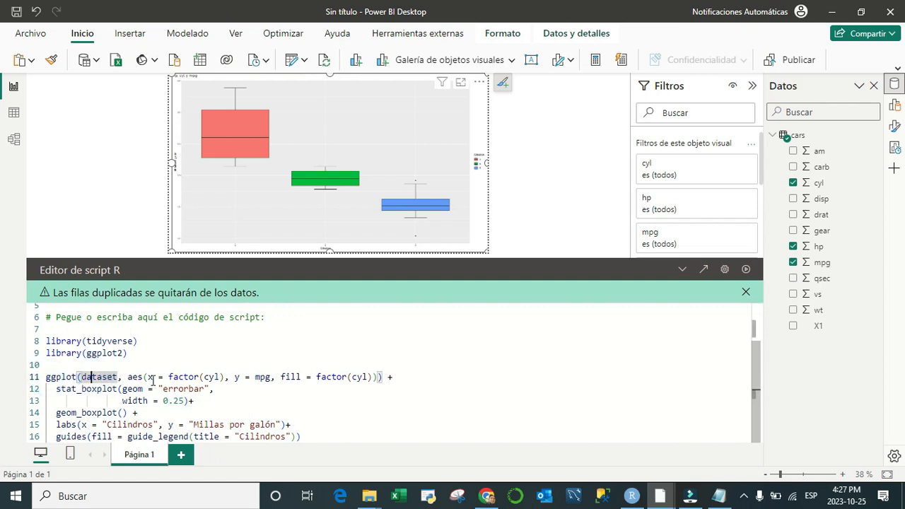
pyautogui.doubleClick(218, 377)
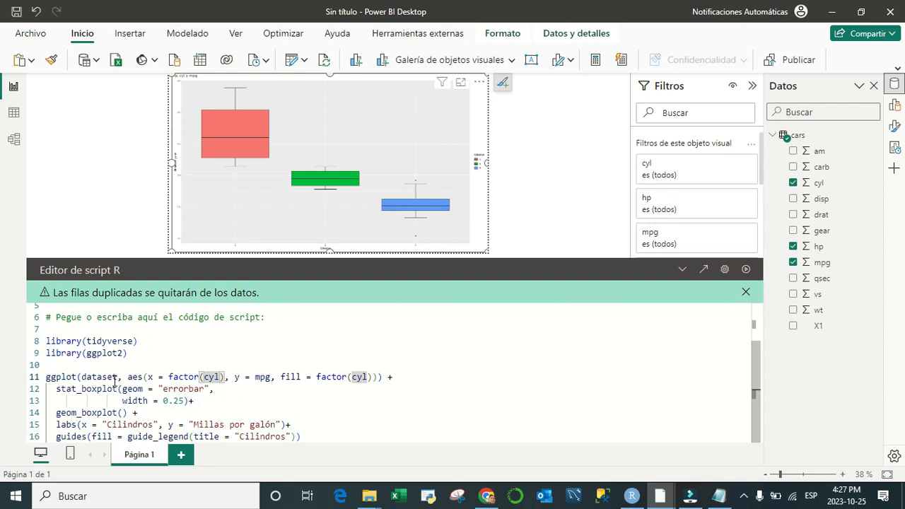
pyautogui.moveTo(56, 388); pyautogui.dragTo(214, 398)
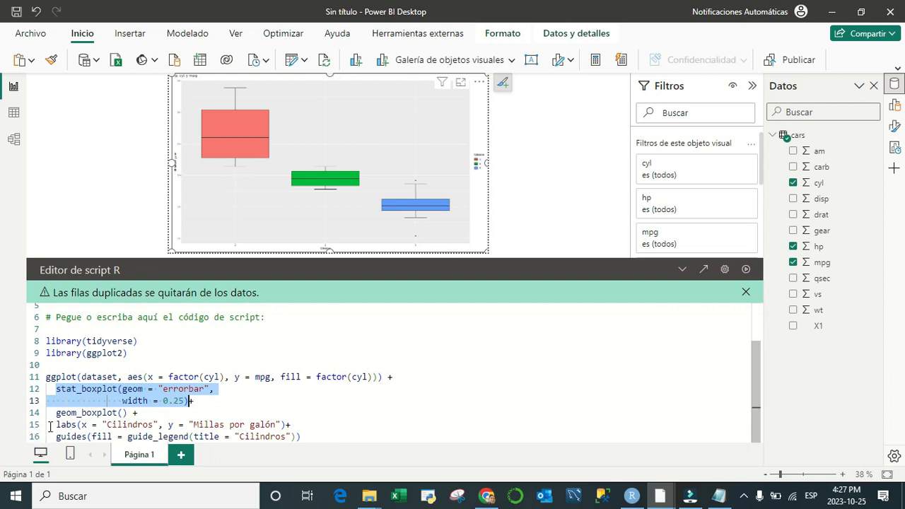
pyautogui.moveTo(57, 413); pyautogui.dragTo(131, 413)
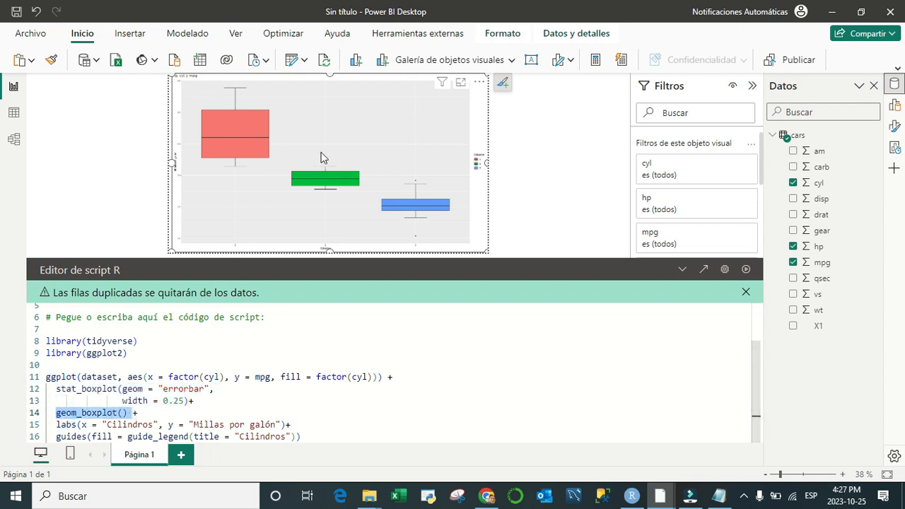
pyautogui.moveTo(58, 424); pyautogui.dragTo(256, 423)
pyautogui.click(106, 425)
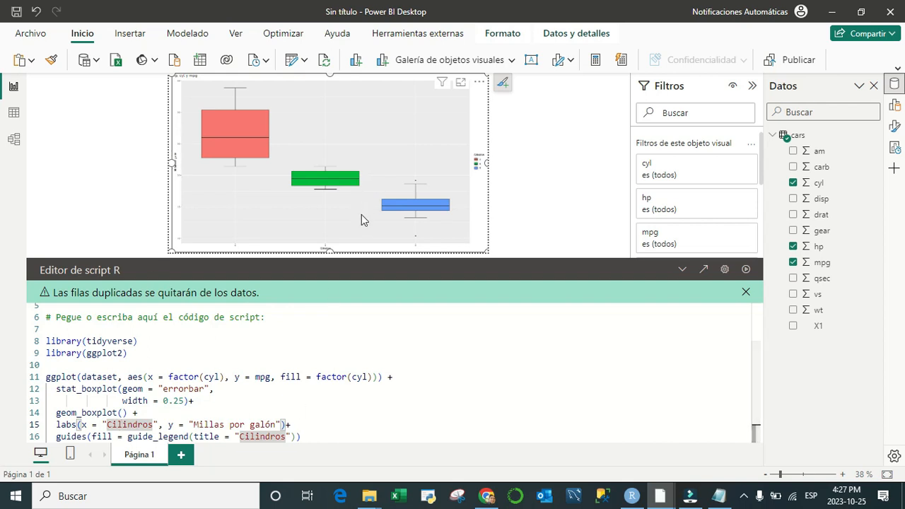
# Close the script editor's duplicate-rows notice, and compare the rendered box plot with the one in RStudio before returning to Power BI.
pyautogui.click(745, 291)
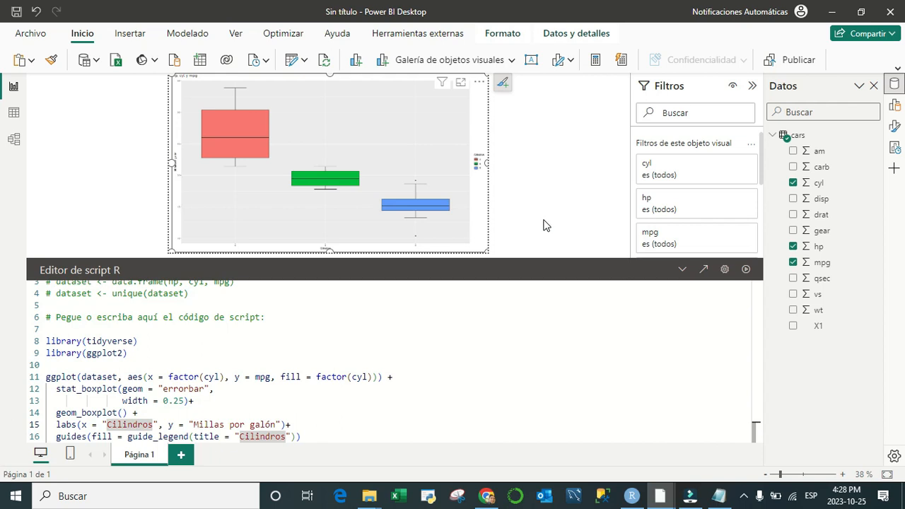
pyautogui.click(547, 219)
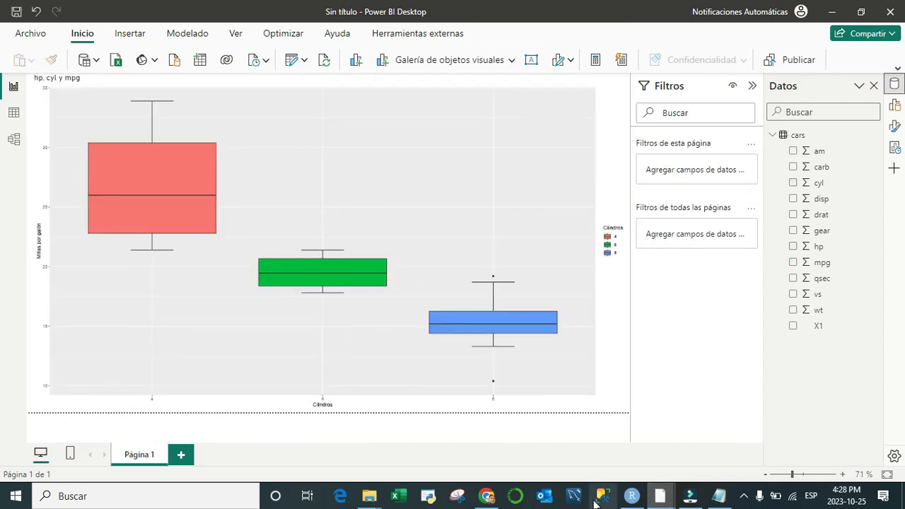
pyautogui.click(632, 502)
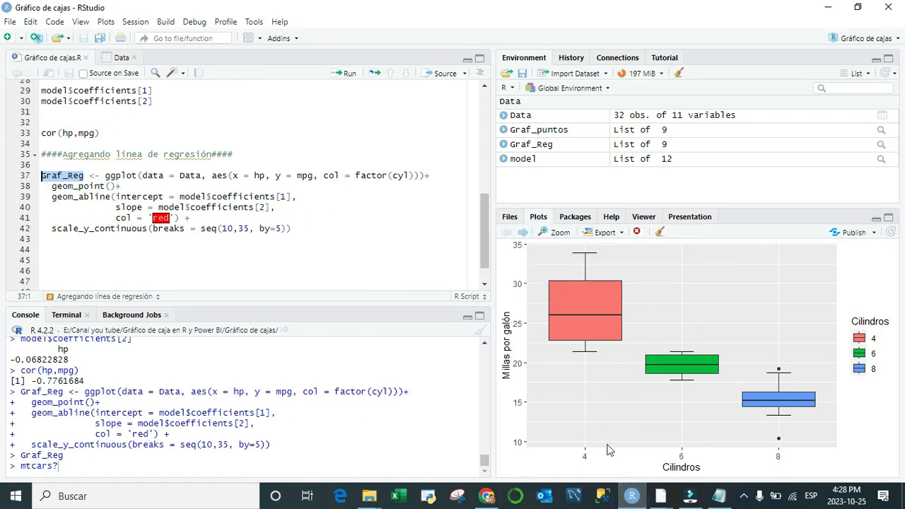
pyautogui.hotkey('alt', 'Tab')
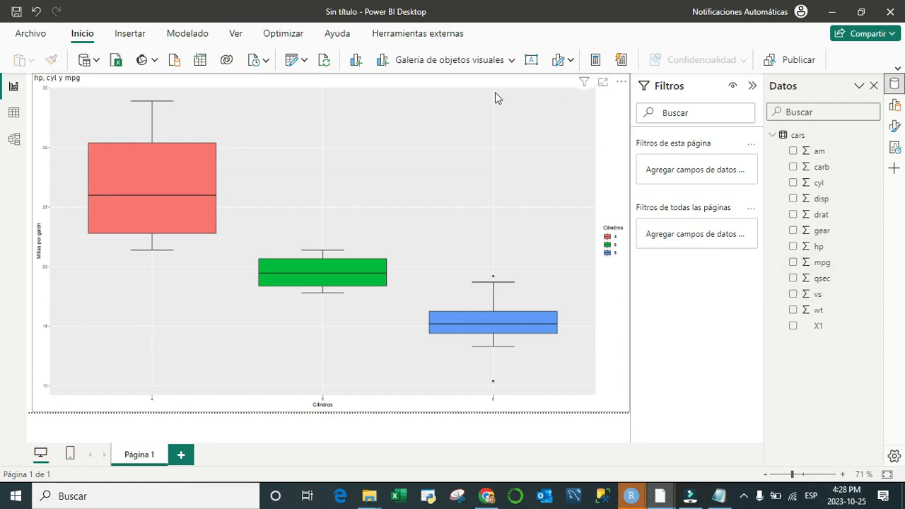
# Insert a slicer over the upper-right corner of the box plot, and add the am field of the cars table to it.
pyautogui.click(506, 62)
pyautogui.scroll(-3, 495, 248)
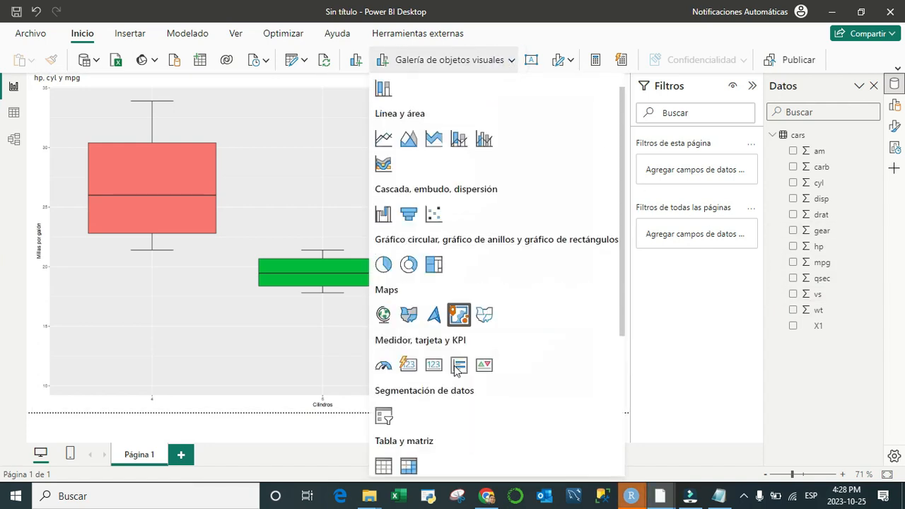
pyautogui.click(384, 282)
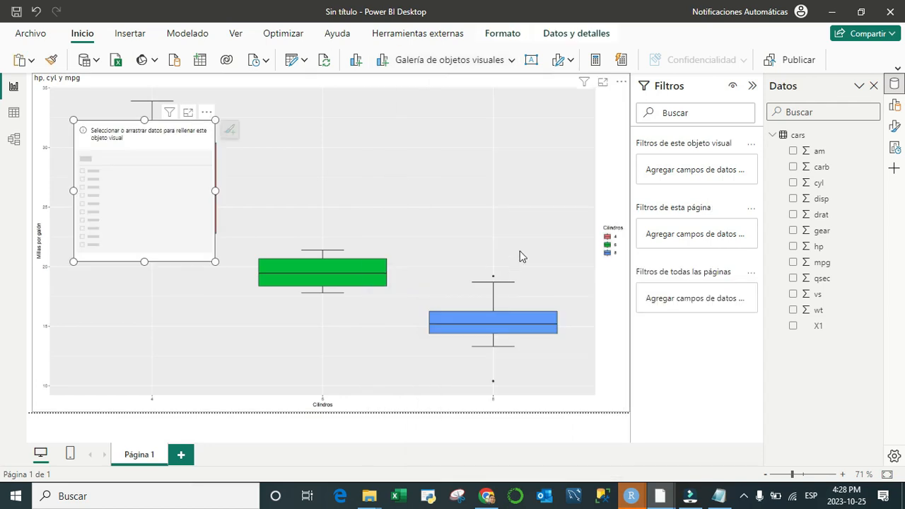
pyautogui.moveTo(202, 172); pyautogui.dragTo(608, 132)
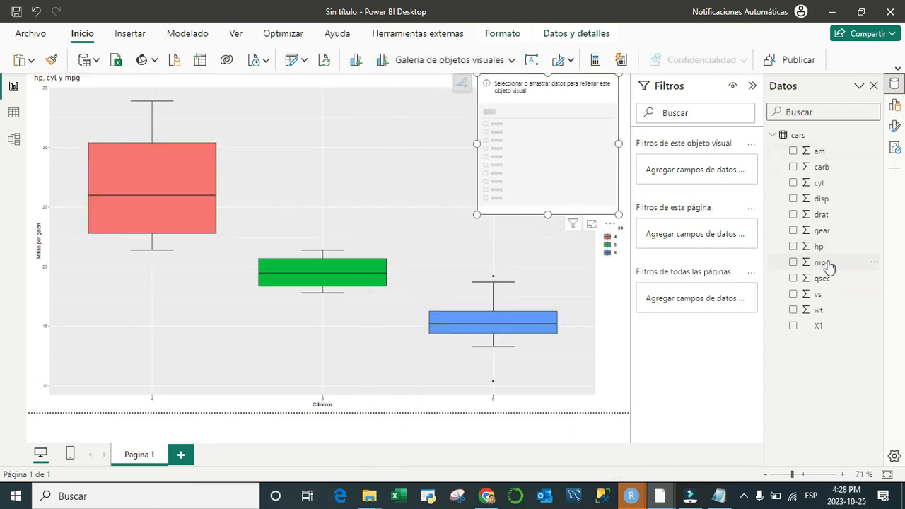
pyautogui.click(794, 152)
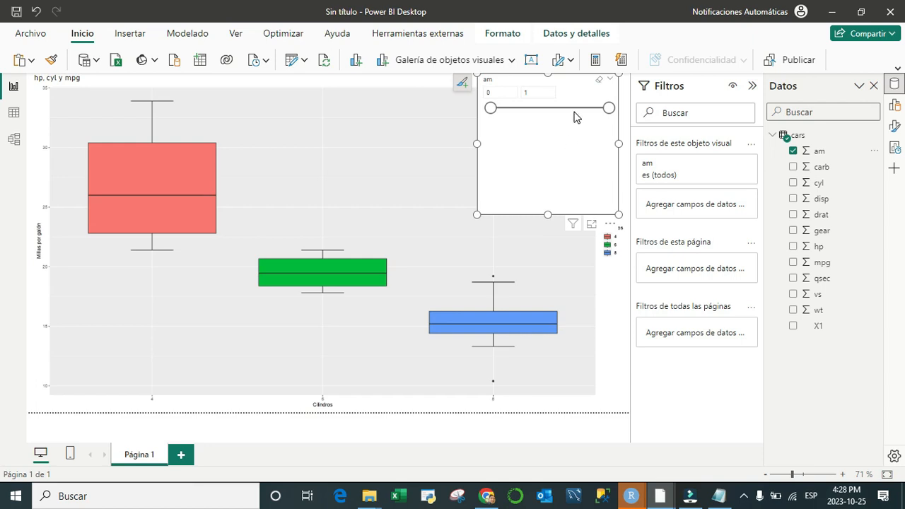
# Change the am column's data type to Texto, and shorten the slicer to fit its options 0 and 1.
pyautogui.click(838, 152)
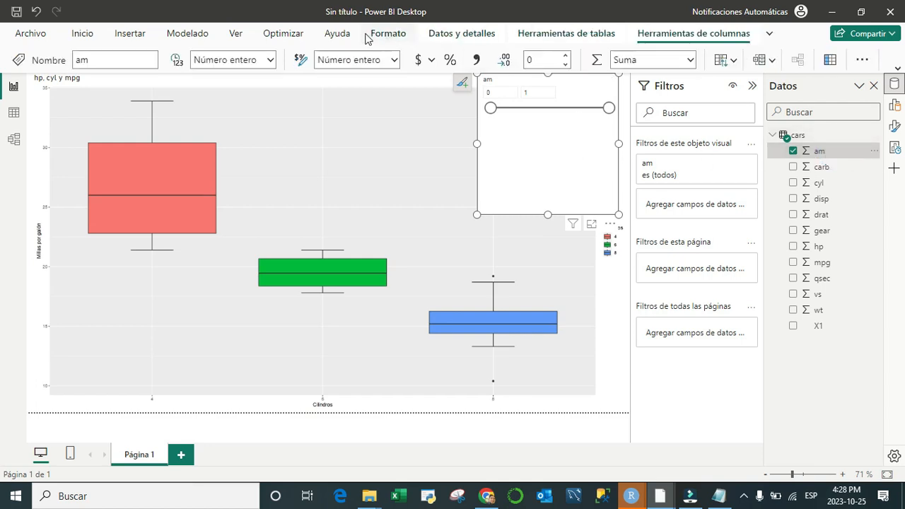
pyautogui.click(270, 60)
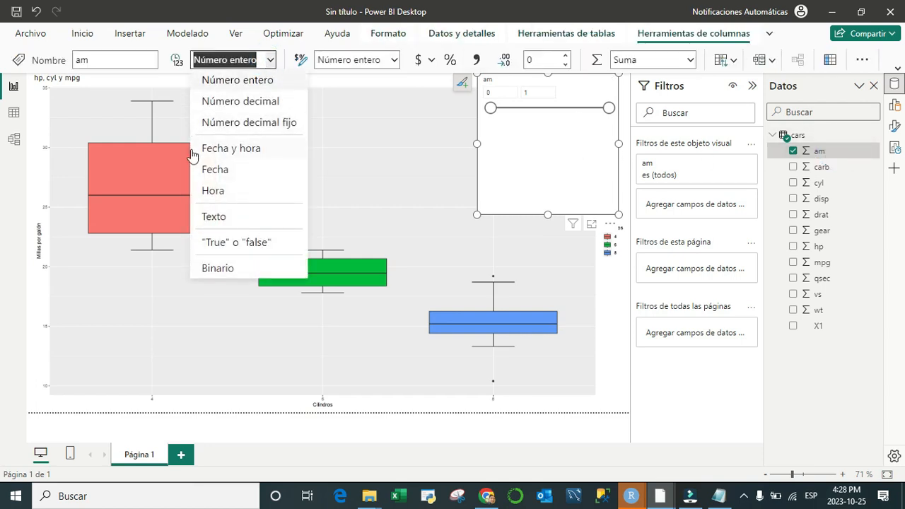
pyautogui.click(228, 217)
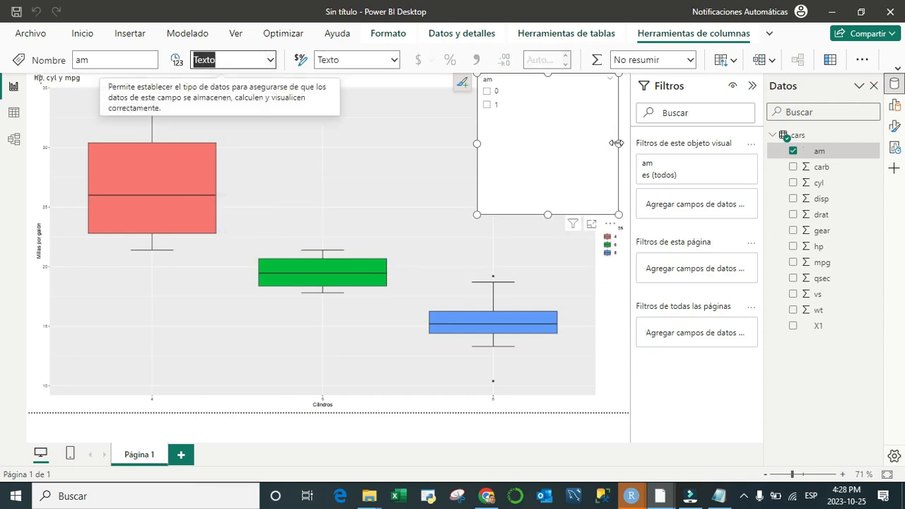
pyautogui.moveTo(545, 214); pyautogui.dragTo(556, 122)
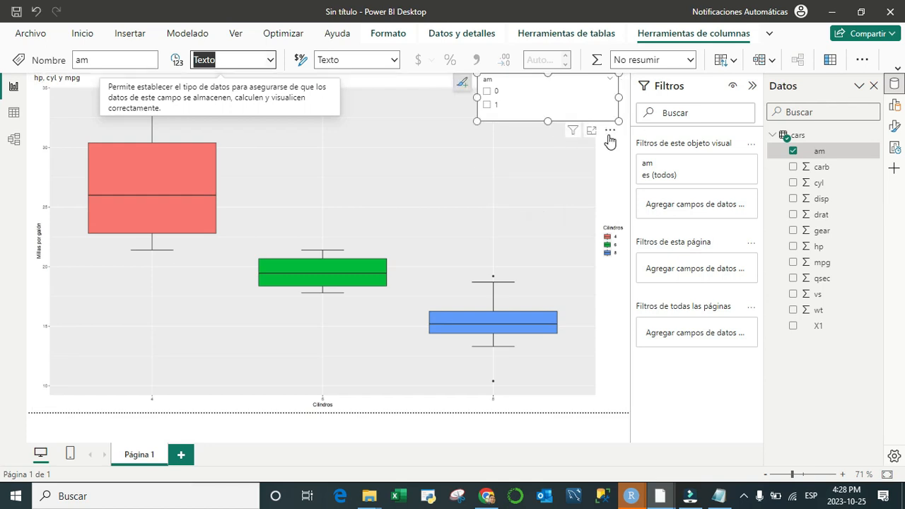
# Test the am slicer by filtering the box plot to 0 and to 1, and clear the selection to view all the data.
pyautogui.click(603, 161)
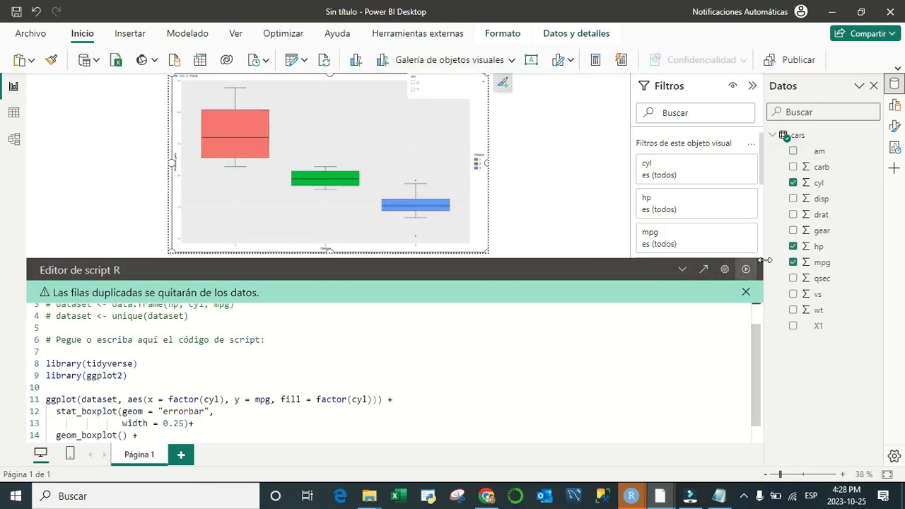
pyautogui.click(745, 291)
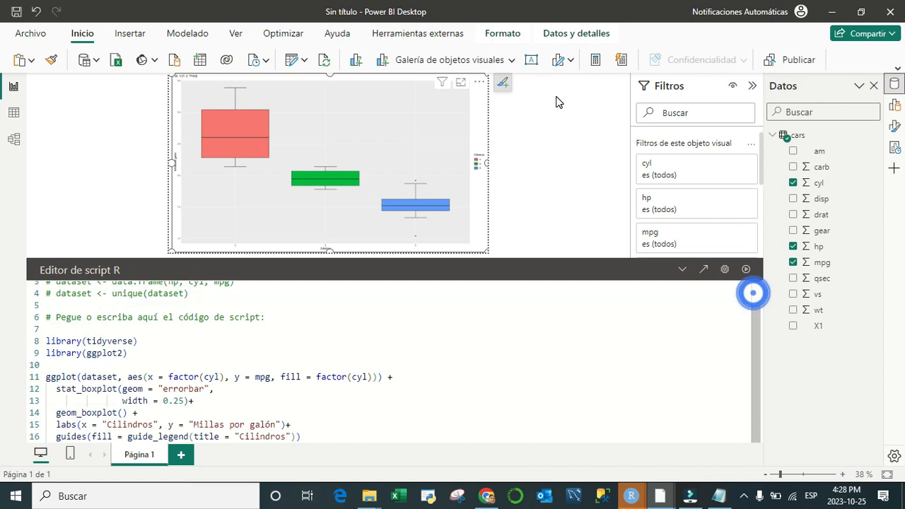
pyautogui.click(547, 150)
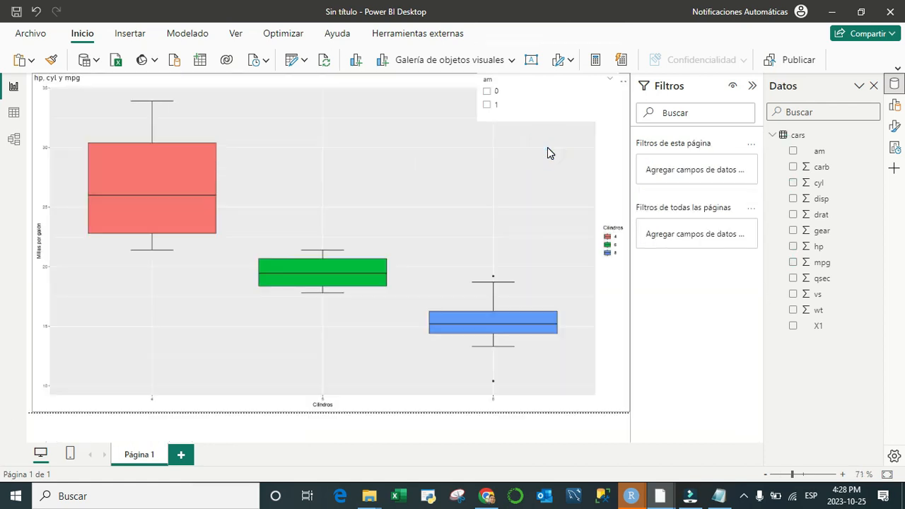
pyautogui.click(487, 92)
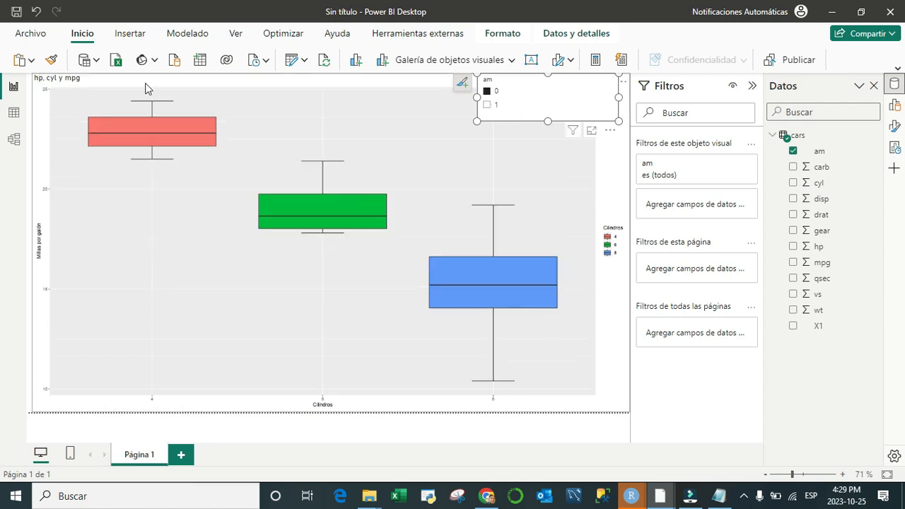
pyautogui.click(489, 105)
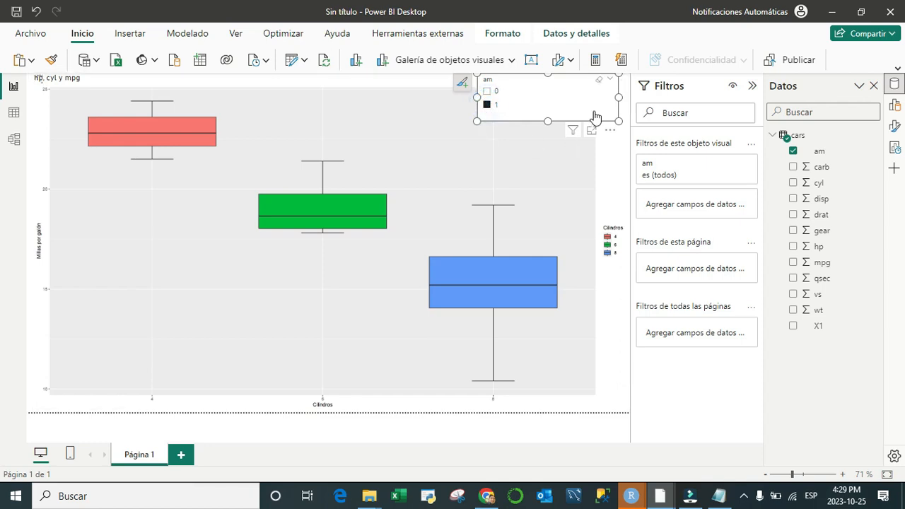
pyautogui.click(599, 85)
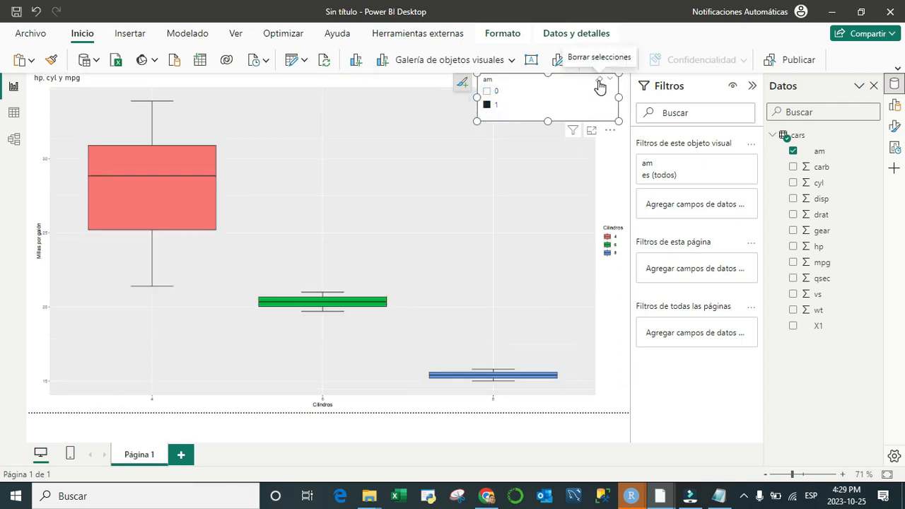
pyautogui.click(607, 187)
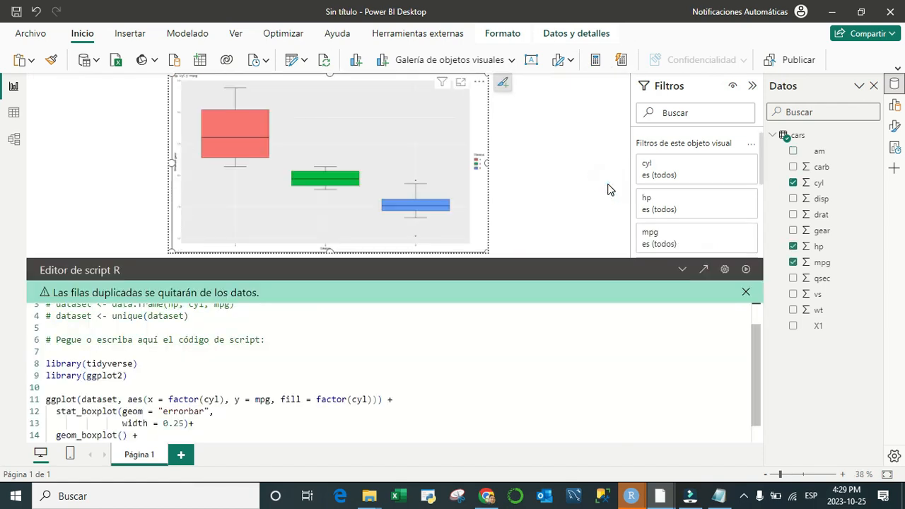
pyautogui.click(742, 292)
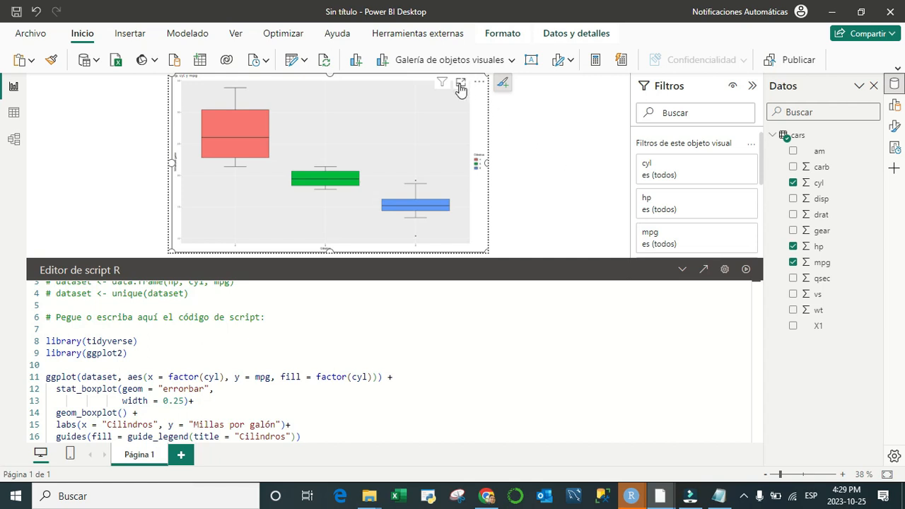
pyautogui.click(573, 146)
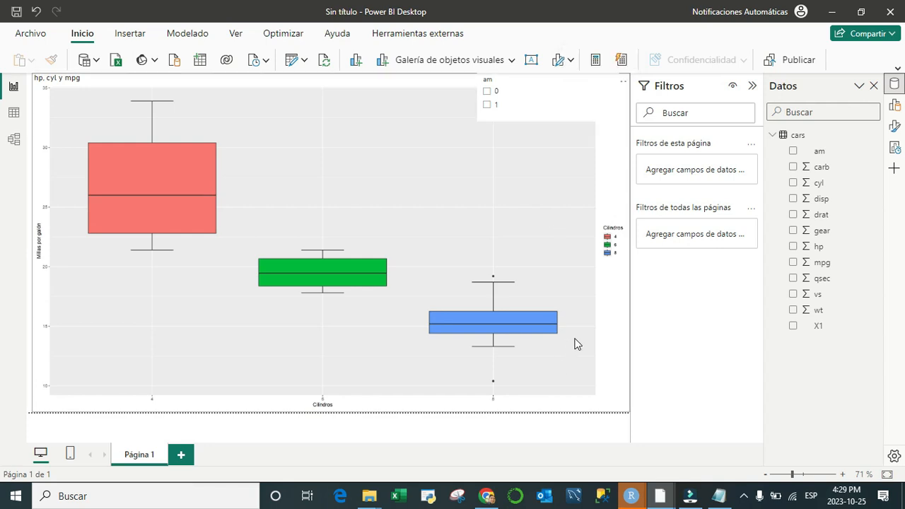
pyautogui.click(606, 297)
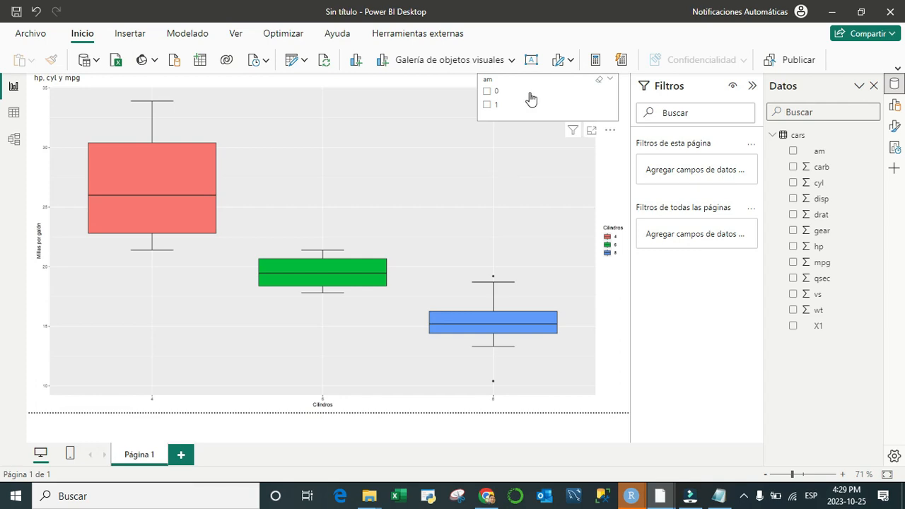
# Compare the miles-per-gallon distributions per cylinder count for am 0 and am 1, and reset the slicer.
pyautogui.click(487, 93)
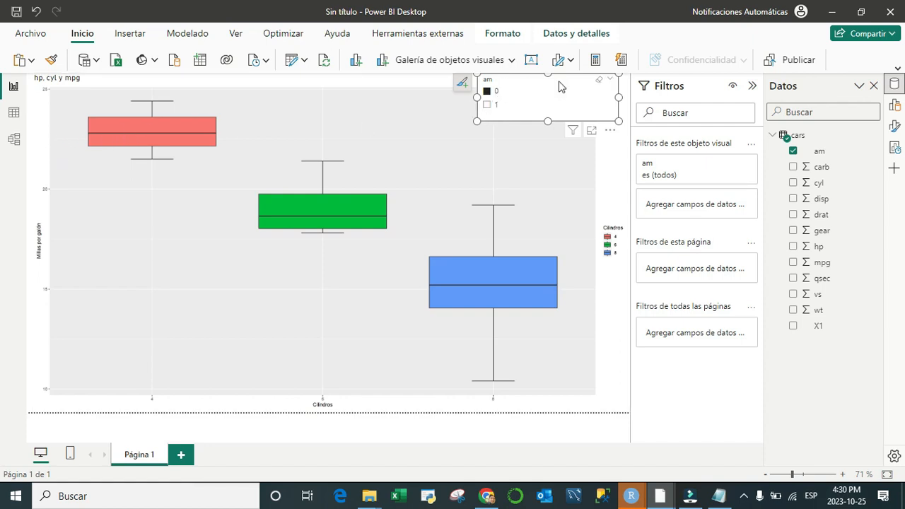
pyautogui.click(495, 105)
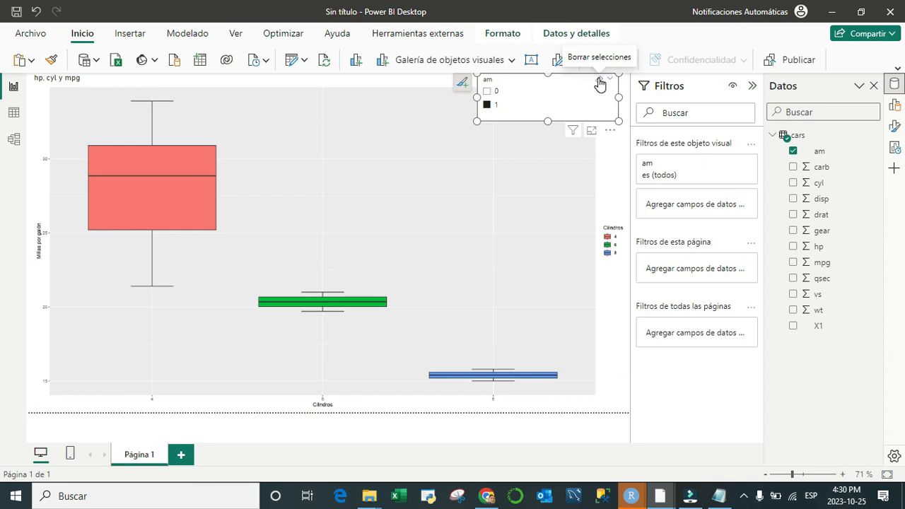
pyautogui.click(599, 83)
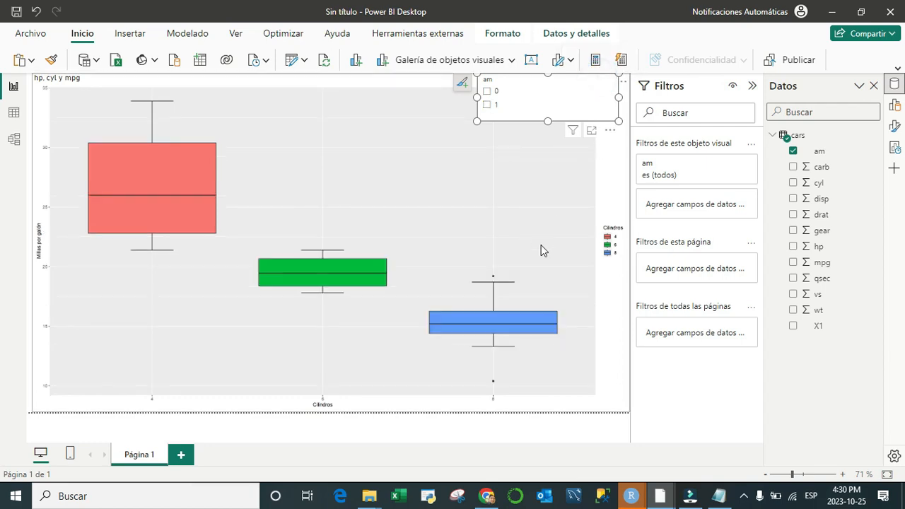
pyautogui.click(615, 185)
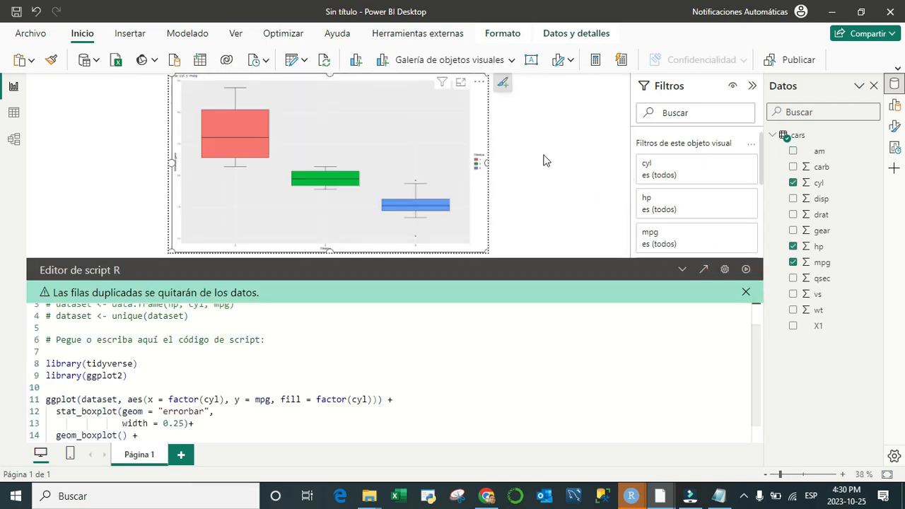
pyautogui.click(487, 129)
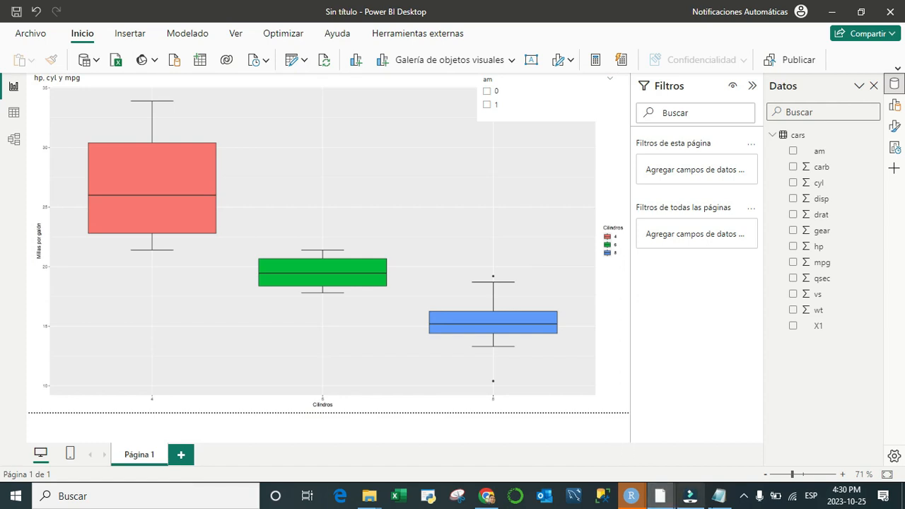
# Add a second report page, and insert an R script visual on it.
pyautogui.click(181, 455)
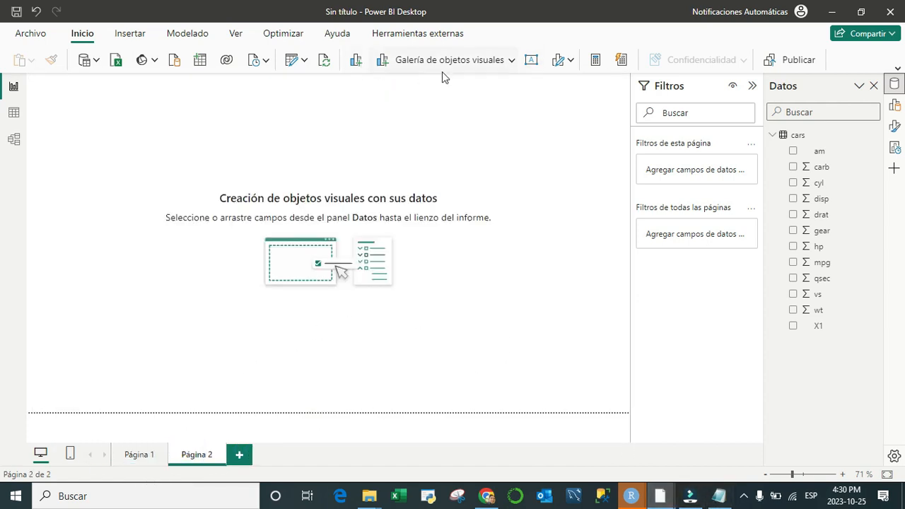
pyautogui.click(510, 61)
pyautogui.scroll(-4, 441, 323)
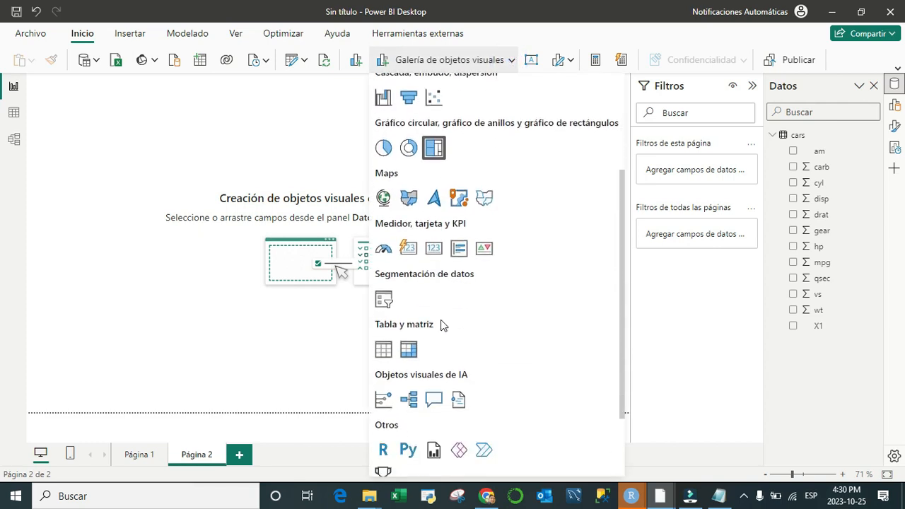
pyautogui.click(382, 374)
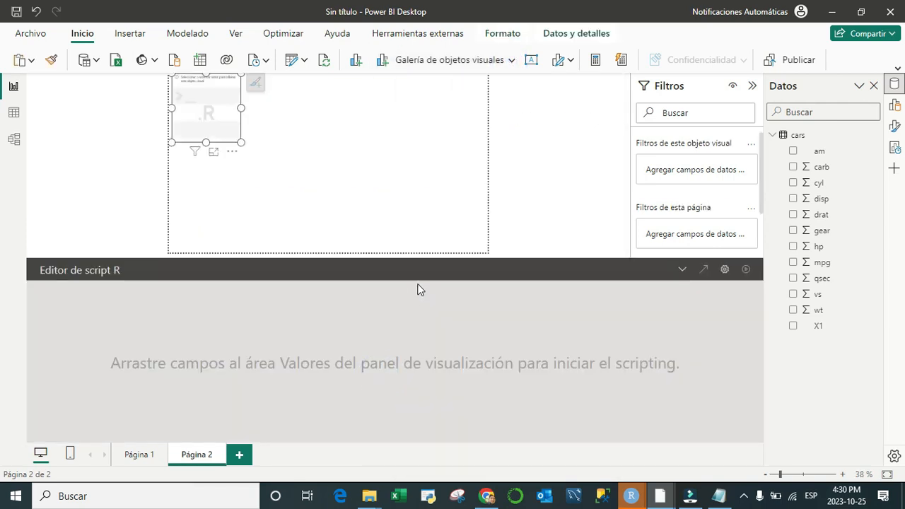
# Enlarge the R visual to fill the page, and add the cyl, hp and mpg fields to it.
pyautogui.moveTo(240, 142); pyautogui.dragTo(487, 250)
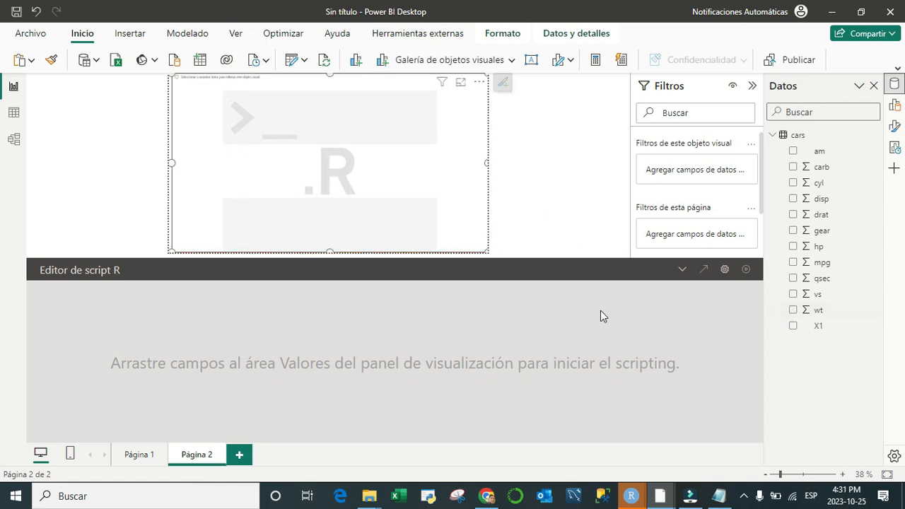
pyautogui.click(792, 183)
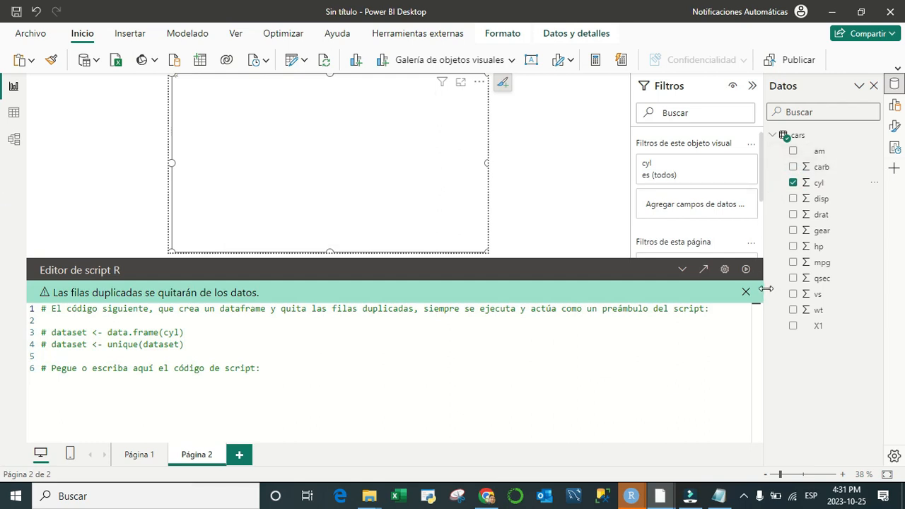
pyautogui.click(793, 246)
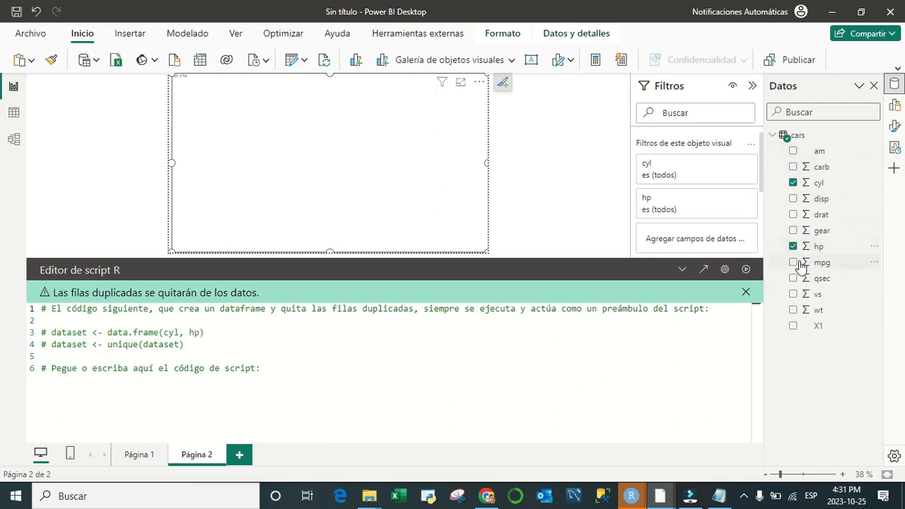
pyautogui.click(793, 262)
# Copy the scatter plot code, from library(tidyverse) through col = 'red'), from the Código R Power BI.txt file in Notepad.
pyautogui.click(268, 371)
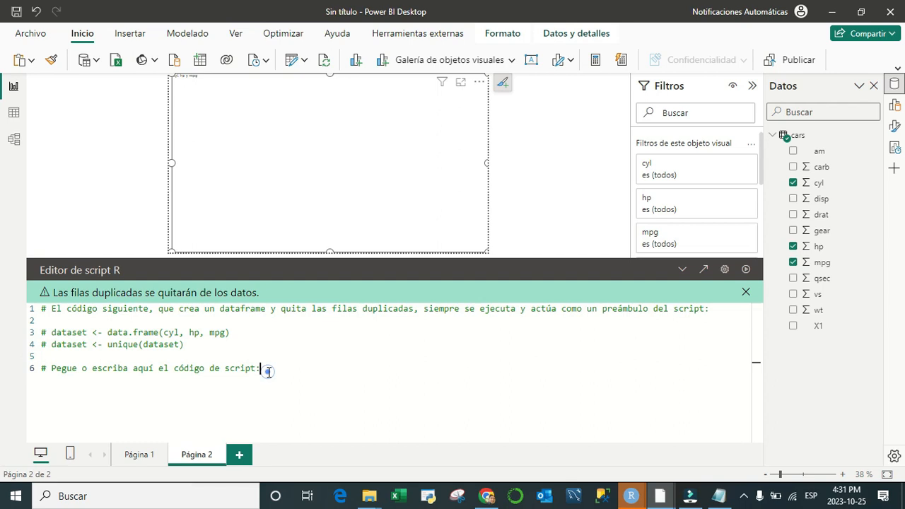
pyautogui.click(718, 495)
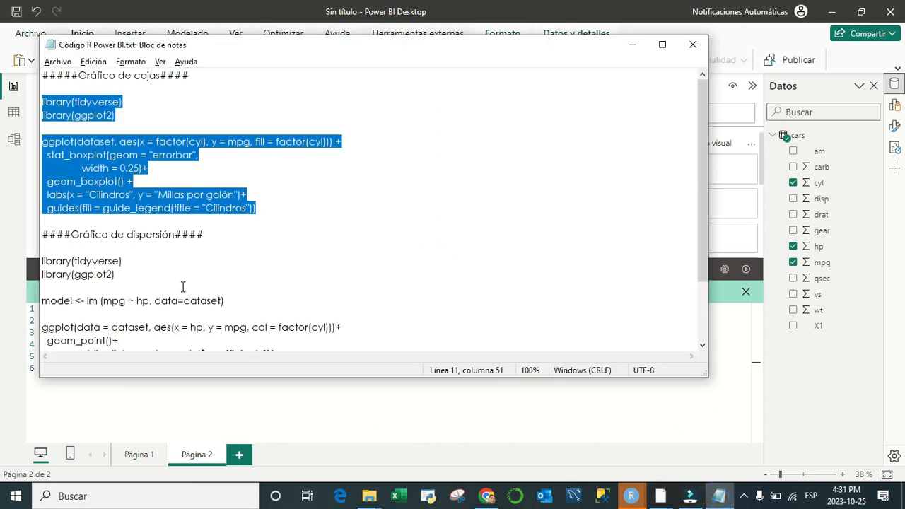
pyautogui.scroll(-2, 183, 286)
pyautogui.moveTo(43, 181); pyautogui.dragTo(222, 322)
pyautogui.hotkey('ctrl', 'c')
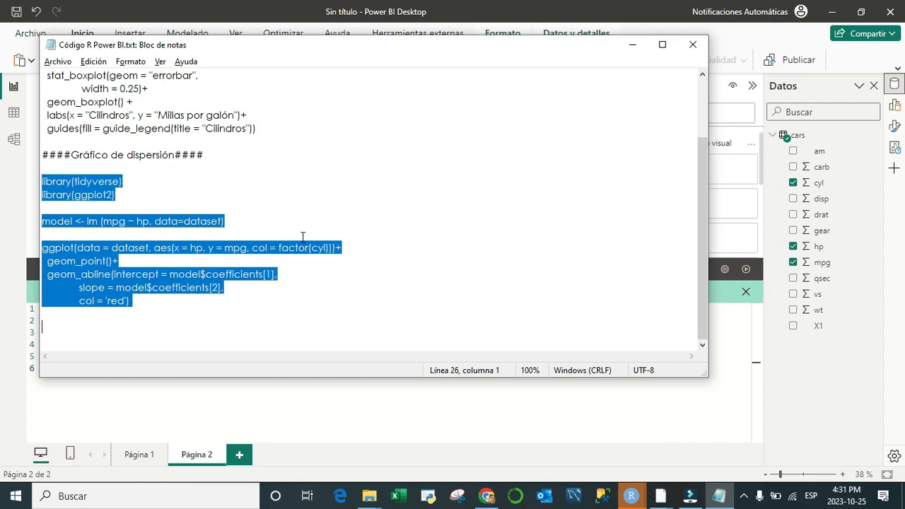
# Return to Power BI, paste the scatter plot code below the script's comment lines, and run it.
pyautogui.hotkey('alt', 'Tab')
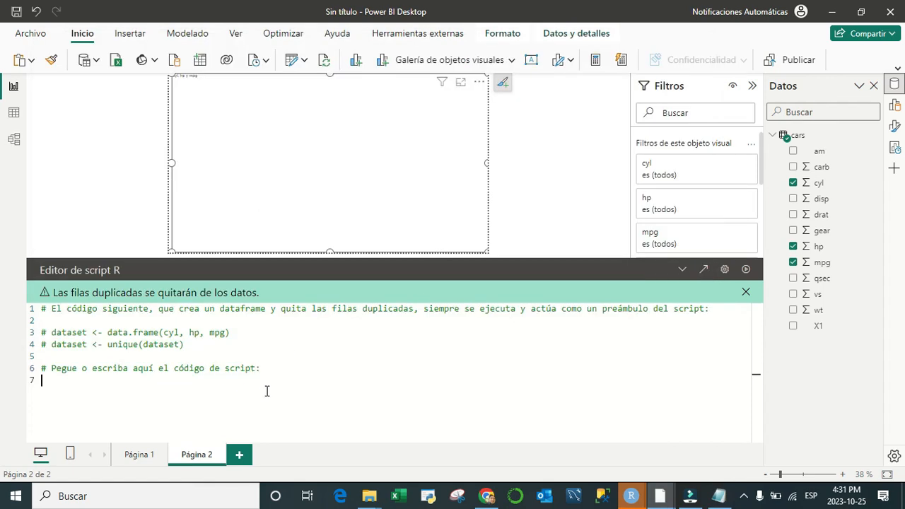
pyautogui.hotkey('ctrl', 'v')
pyautogui.scroll(1, 295, 390)
pyautogui.scroll(-1, 299, 396)
pyautogui.click(746, 268)
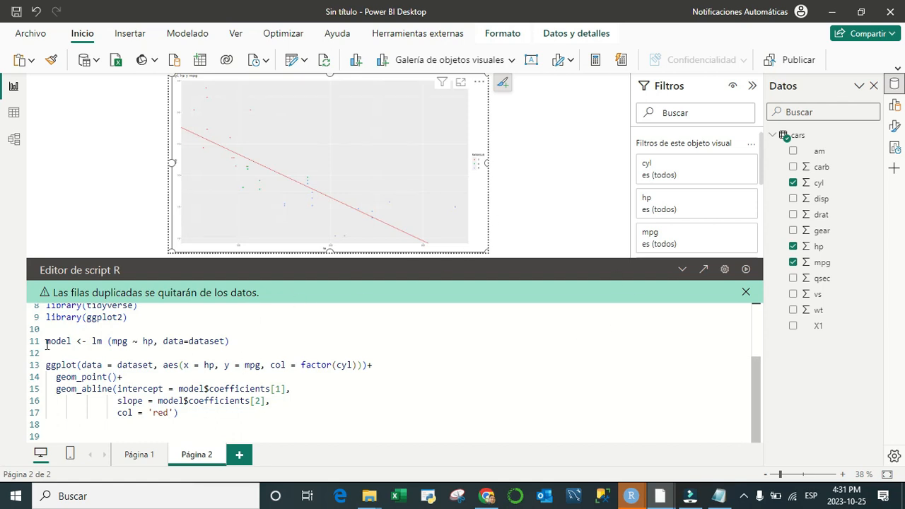
# Examine the script's lm model line and the geom_abline intercept, slope and colour arguments alongside the plotted regression line.
pyautogui.moveTo(229, 341); pyautogui.dragTo(50, 343)
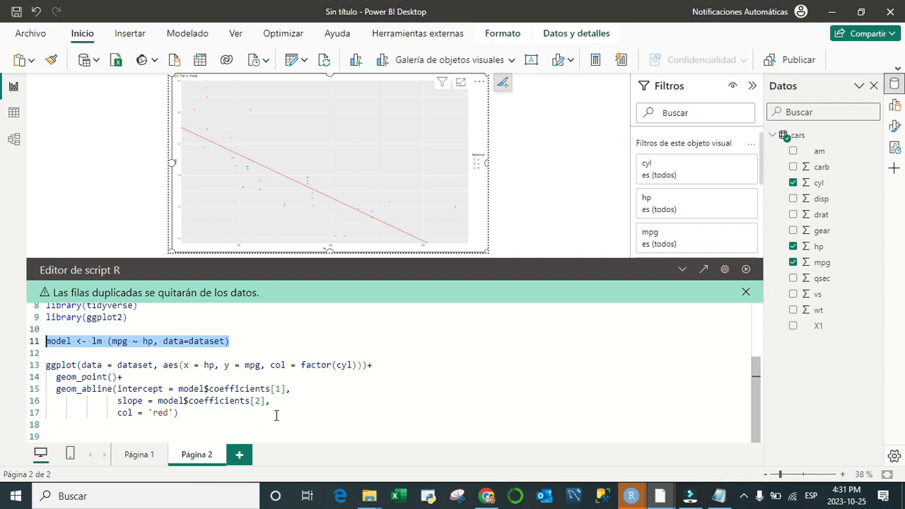
pyautogui.moveTo(289, 388); pyautogui.dragTo(124, 377)
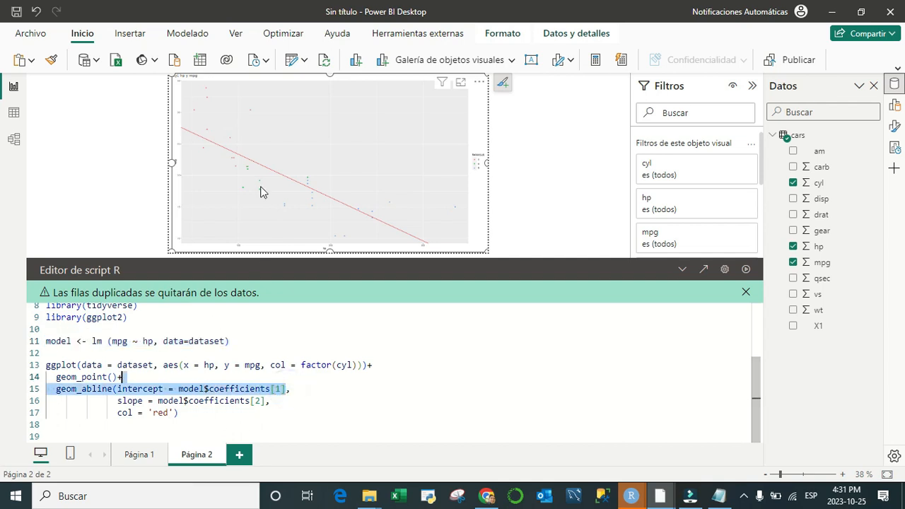
pyautogui.click(228, 145)
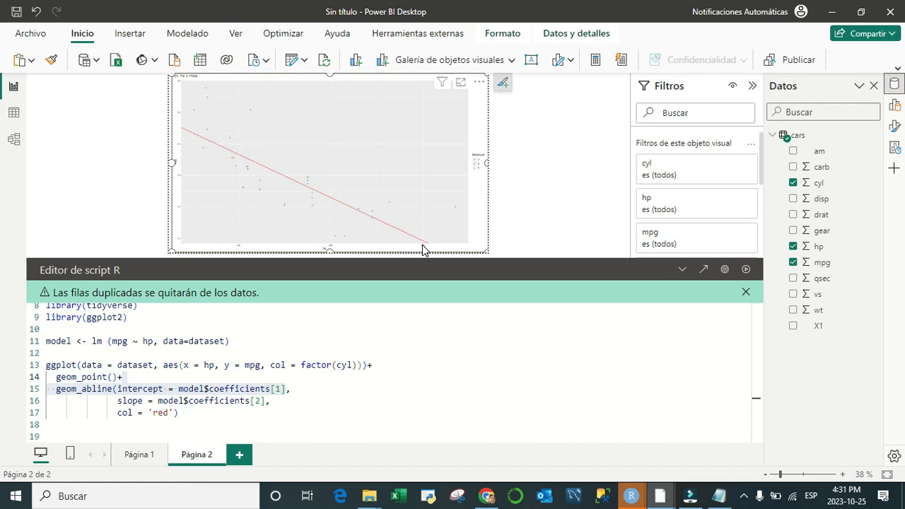
pyautogui.click(281, 402)
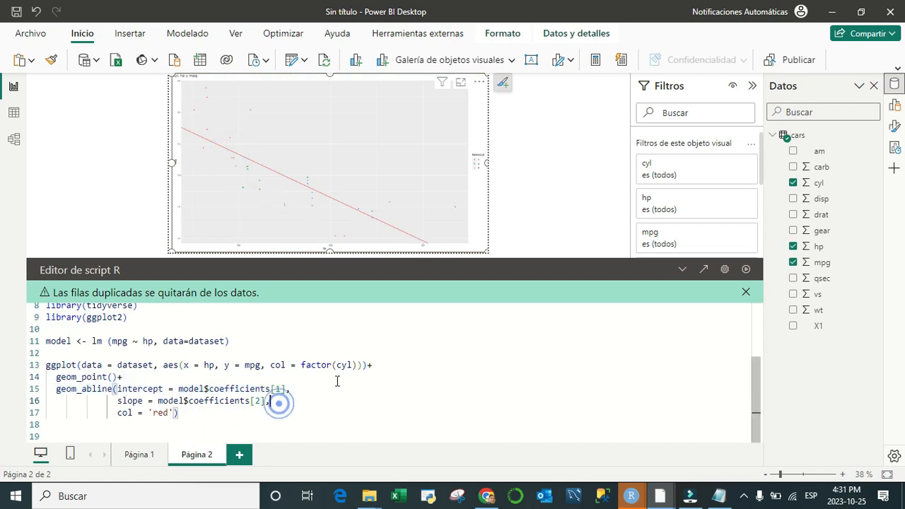
pyautogui.click(182, 417)
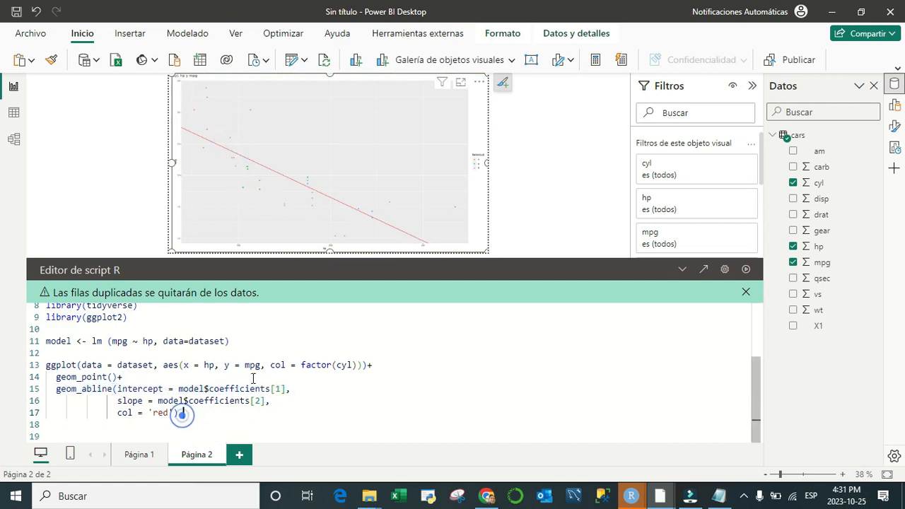
pyautogui.moveTo(231, 341); pyautogui.dragTo(39, 339)
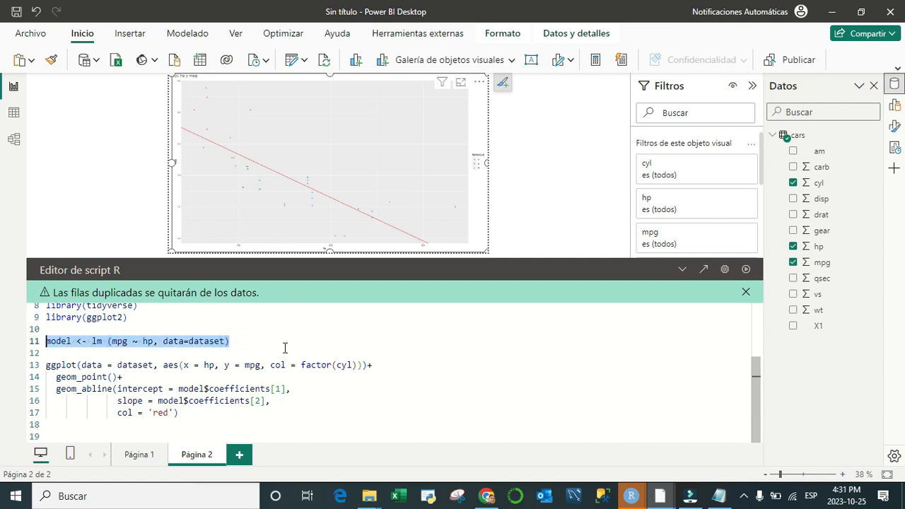
# Run the R script again, and deselect the visual to view the plot at a larger size.
pyautogui.click(231, 346)
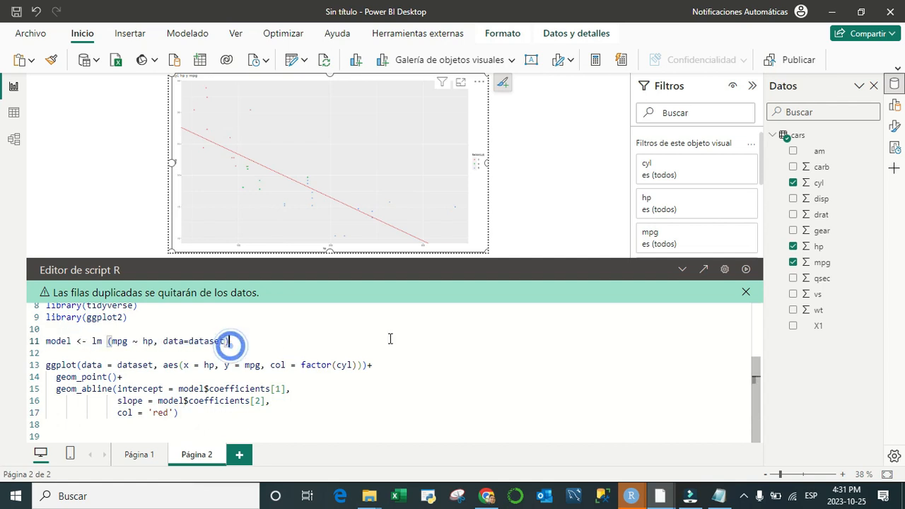
pyautogui.click(746, 270)
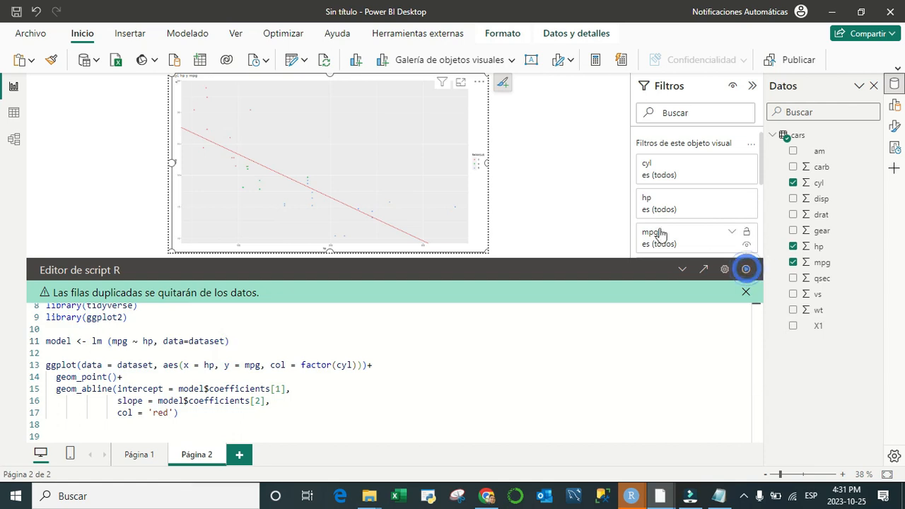
pyautogui.click(506, 176)
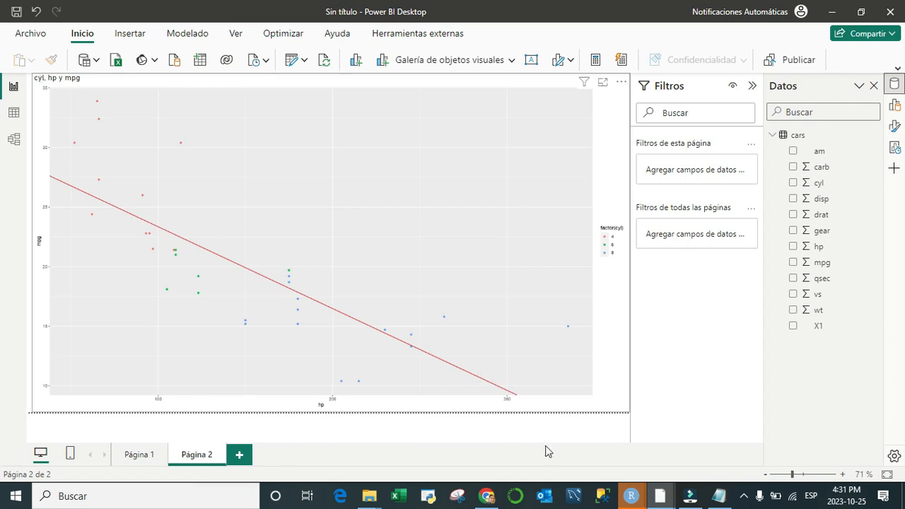
# Switch to RStudio, close the zoomed box plot, and open the regression-line plot in a zoom window for comparison.
pyautogui.moveTo(631, 496)
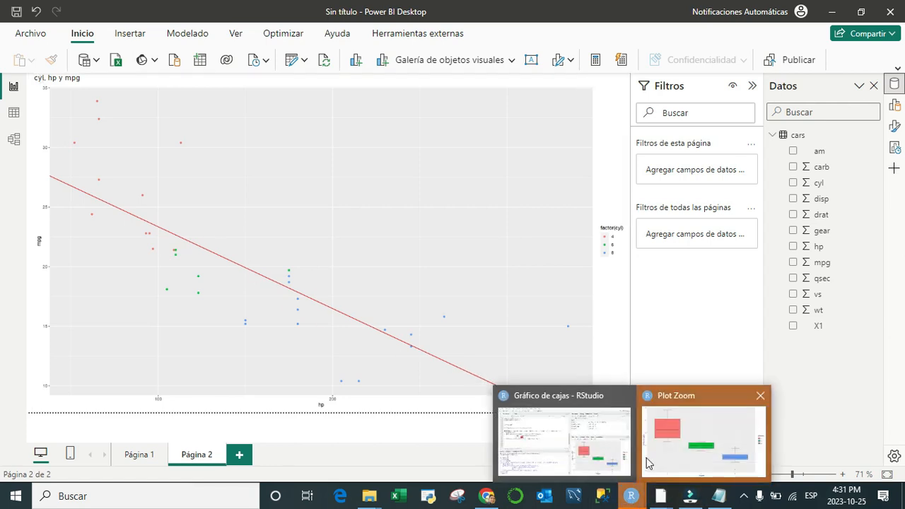
pyautogui.click(668, 451)
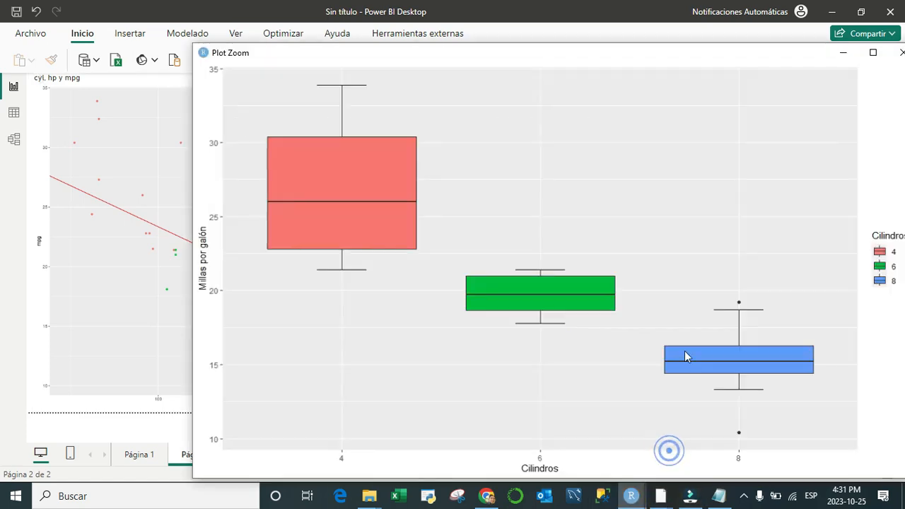
pyautogui.click(901, 54)
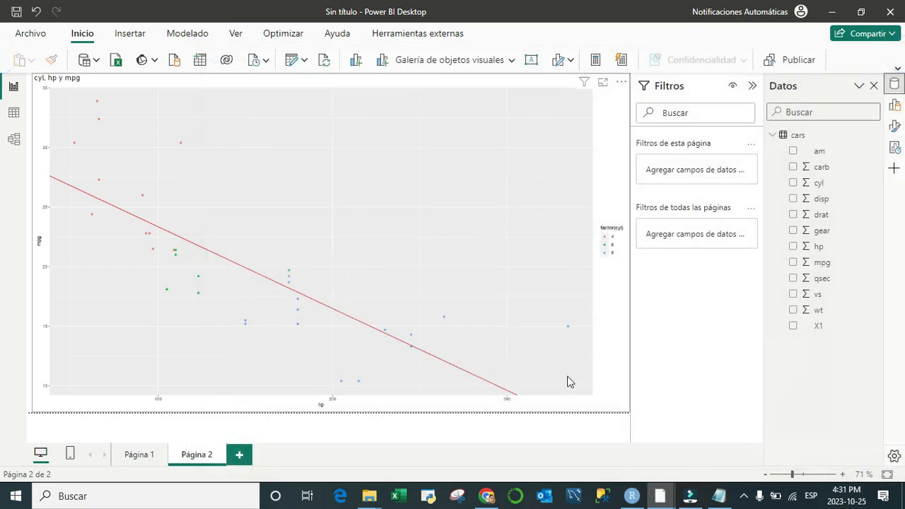
pyautogui.click(632, 496)
pyautogui.click(523, 232)
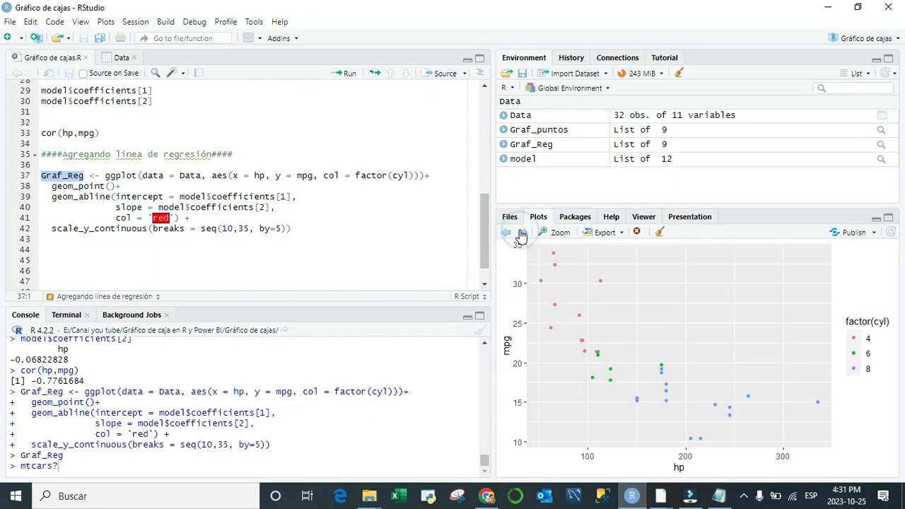
pyautogui.click(522, 232)
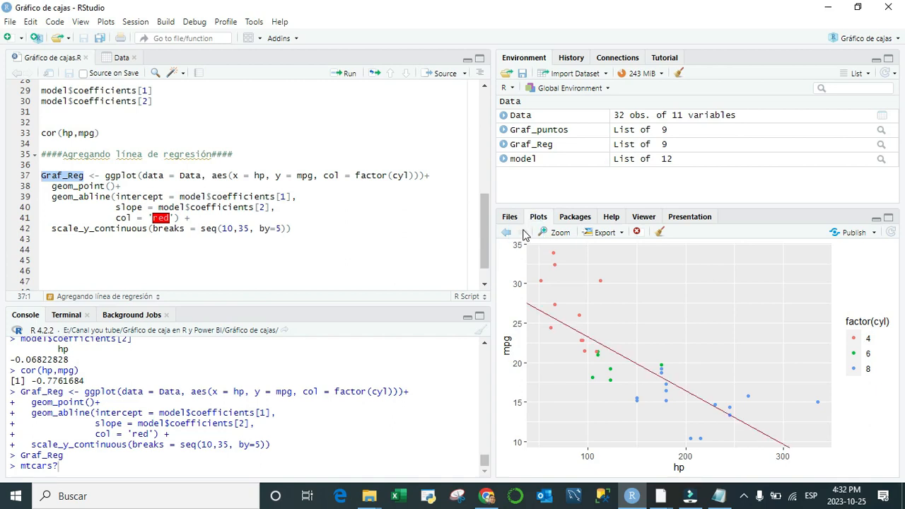
pyautogui.click(556, 231)
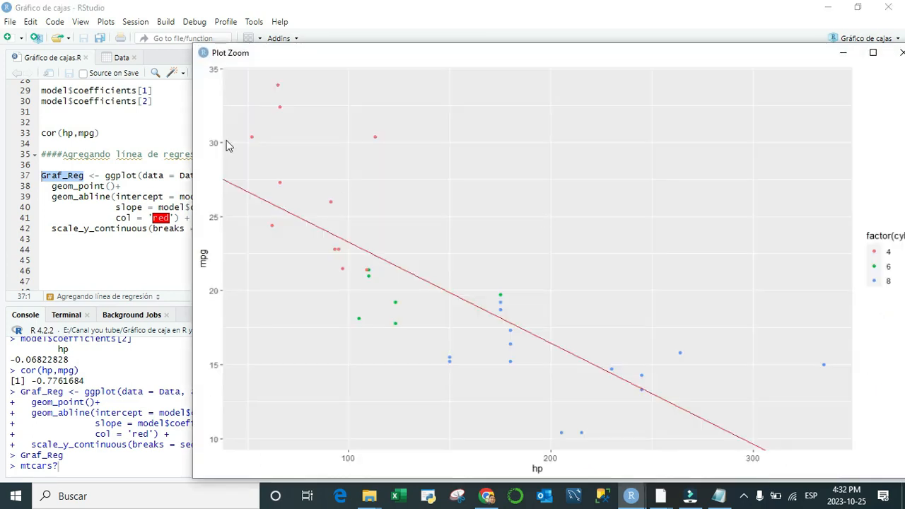